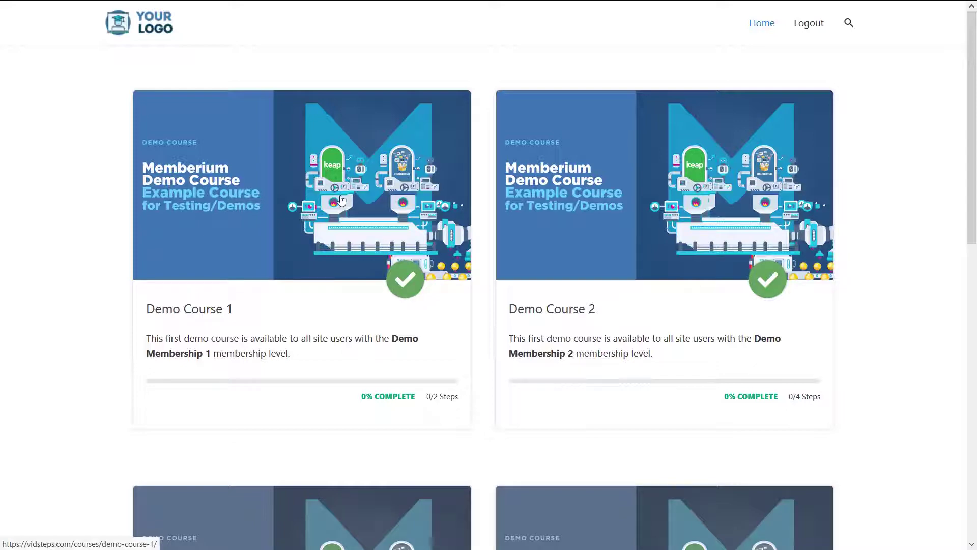
Remove Demo Membership 2 and Demo Membership 1 from the test account.
{"action": "scroll", "coordinate": [631, 230], "scroll_direction": "down", "scroll_amount": 10}
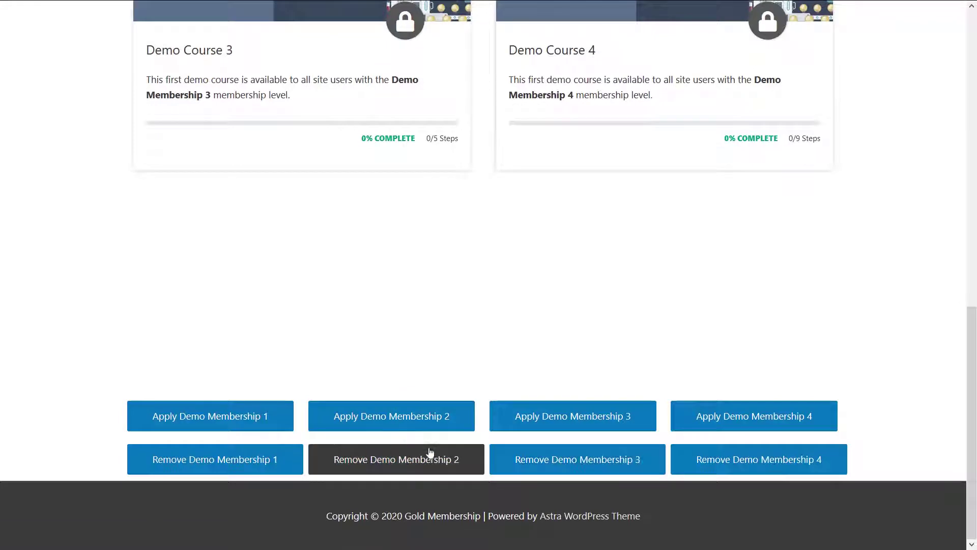
{"action": "left_click", "coordinate": [365, 460]}
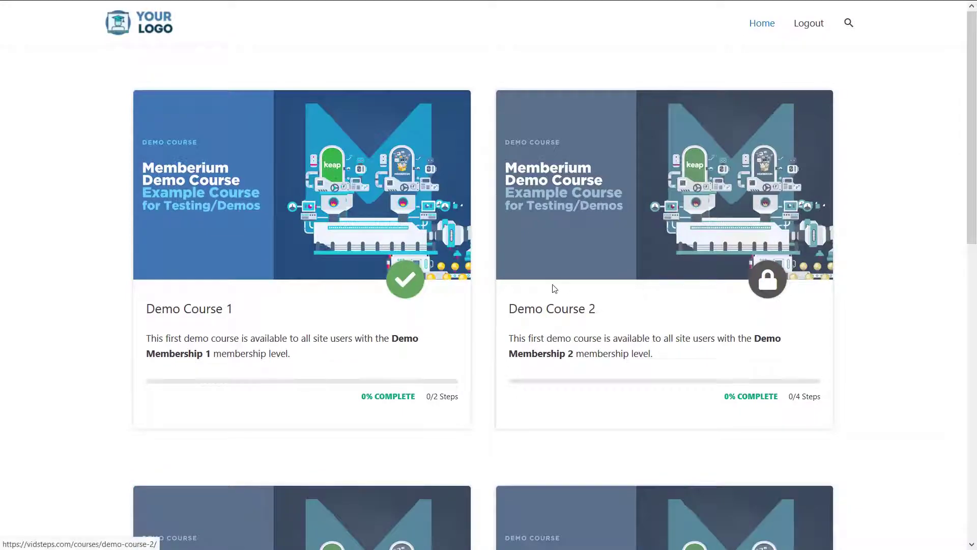
{"action": "scroll", "coordinate": [551, 286], "scroll_direction": "down", "scroll_amount": 12}
{"action": "left_click", "coordinate": [177, 468]}
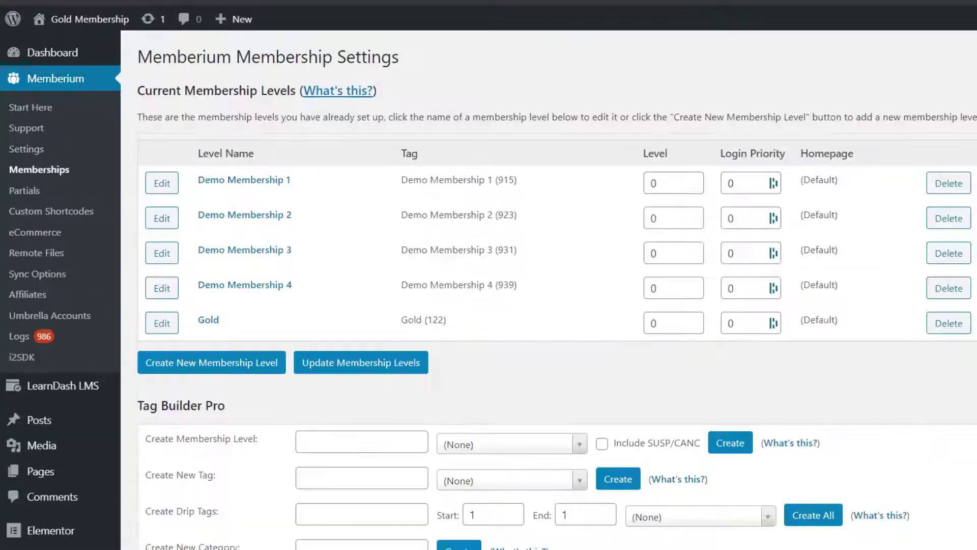
Highlight the Memberium membership levels and tags, then open Demo Course 1 for editing.
{"action": "left_click_drag", "start_coordinate": [190, 188], "coordinate": [537, 290]}
{"action": "left_click", "coordinate": [537, 290]}
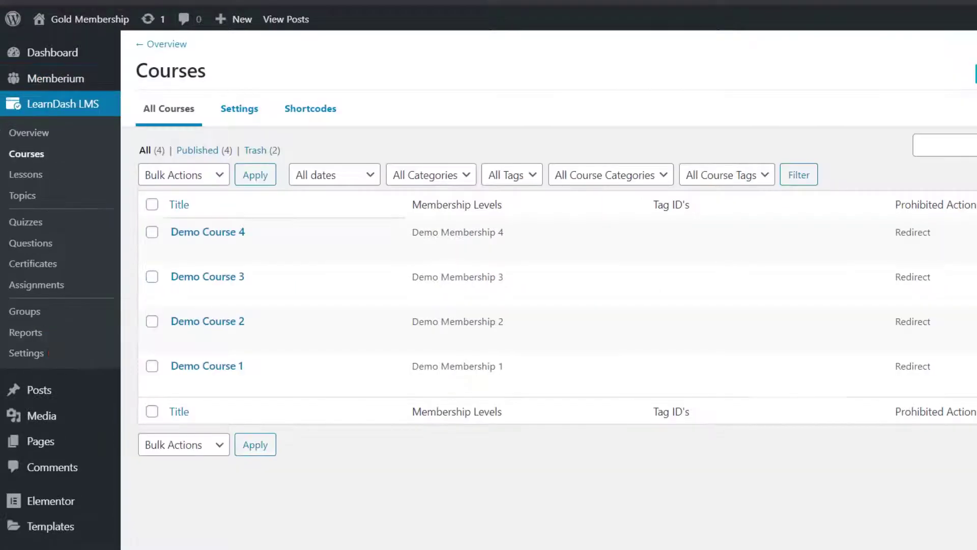
{"action": "left_click", "coordinate": [229, 366]}
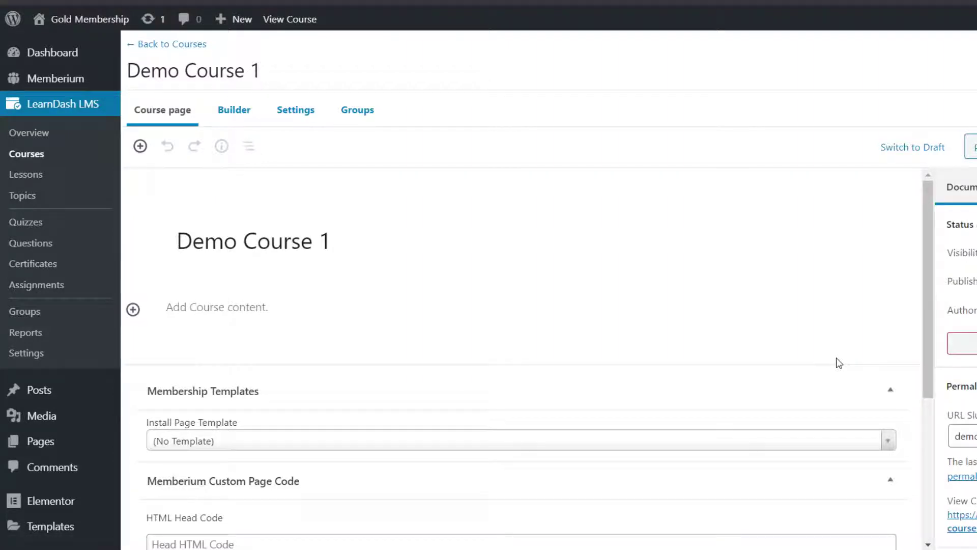
{"action": "scroll", "coordinate": [817, 274], "scroll_direction": "down", "scroll_amount": 5}
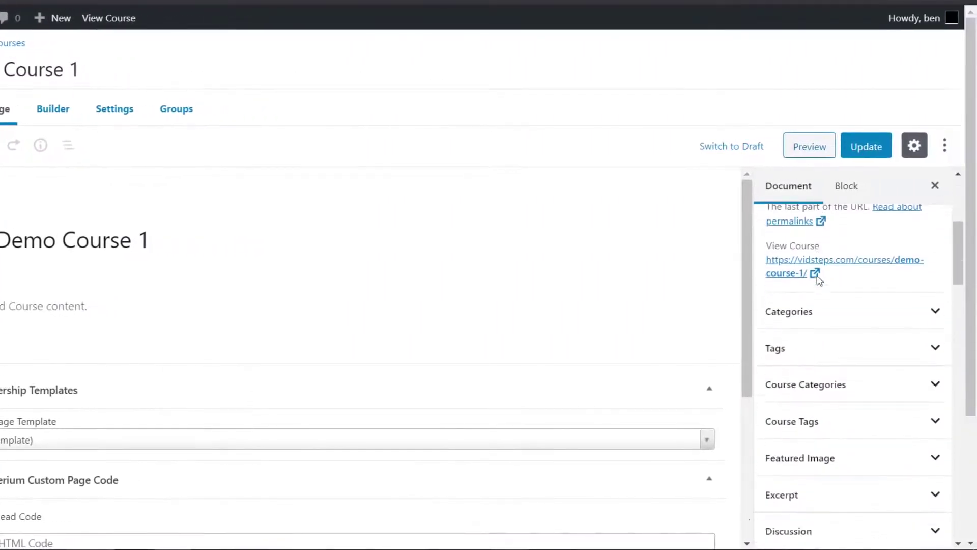
{"action": "scroll", "coordinate": [817, 274], "scroll_direction": "down", "scroll_amount": 10}
{"action": "scroll", "coordinate": [817, 275], "scroll_direction": "up", "scroll_amount": 2}
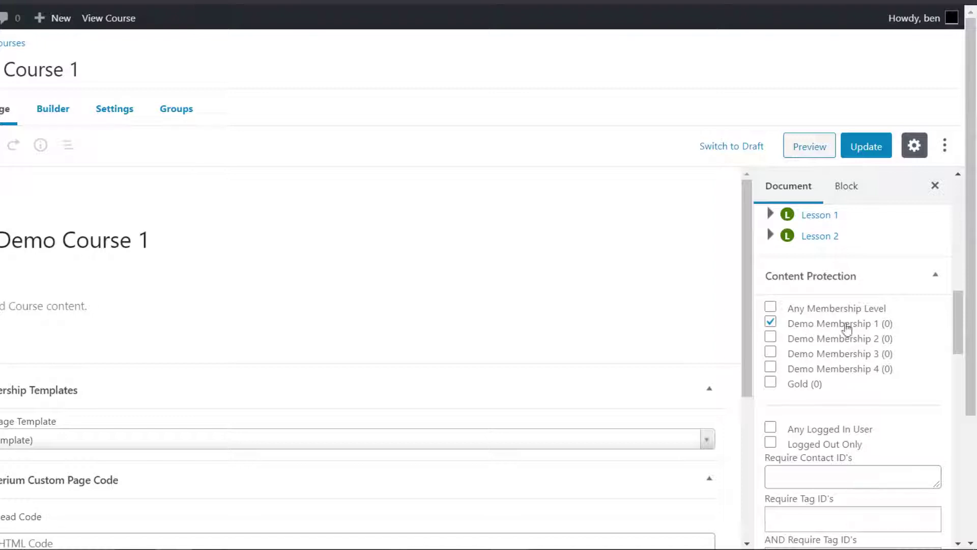
{"action": "left_click", "coordinate": [770, 322]}
{"action": "scroll", "coordinate": [859, 411], "scroll_direction": "down", "scroll_amount": 2}
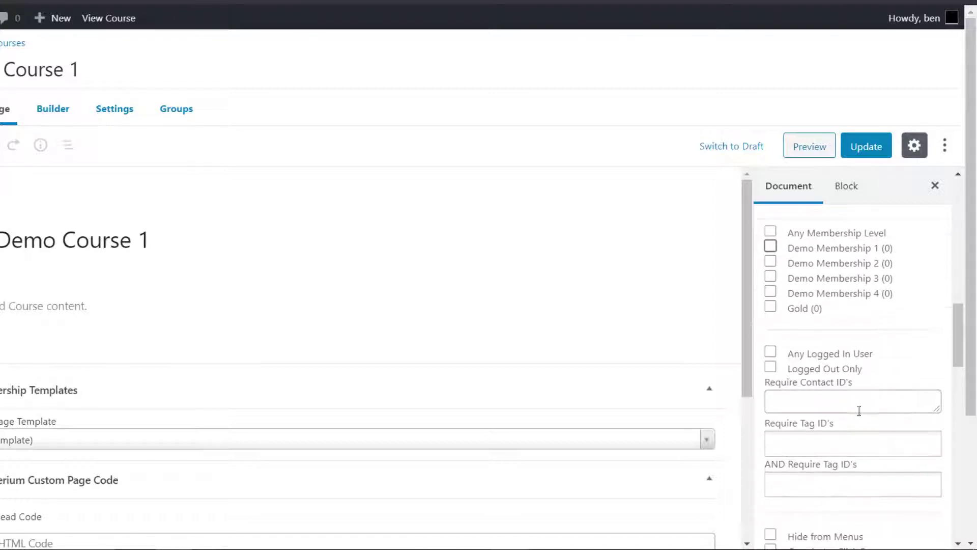
{"action": "left_click", "coordinate": [823, 445]}
{"action": "type", "text": "course"}
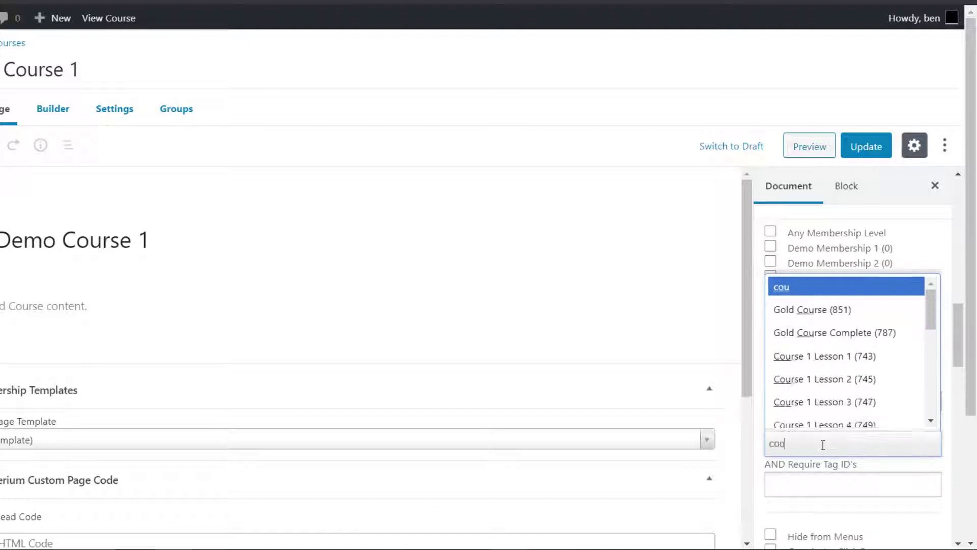
{"action": "left_click", "coordinate": [833, 426]}
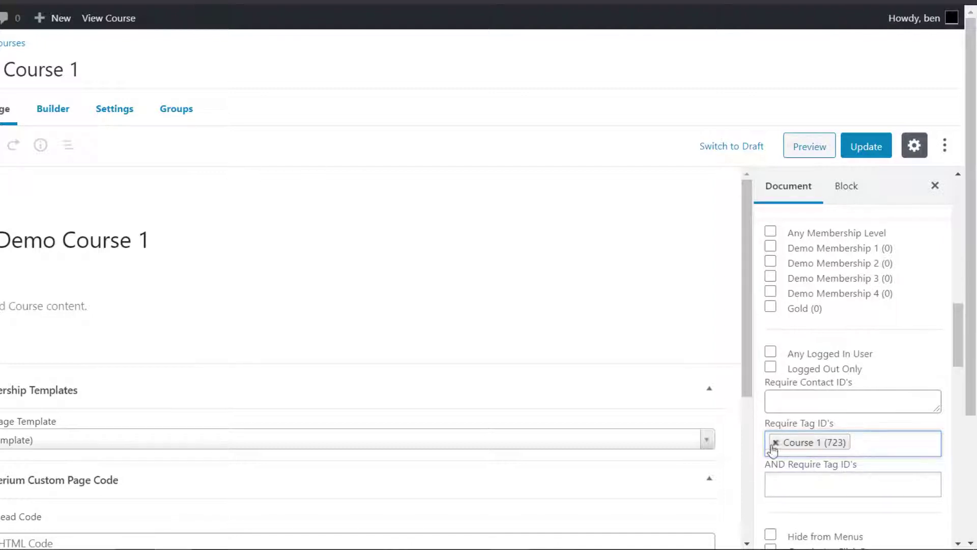
{"action": "left_click", "coordinate": [897, 426]}
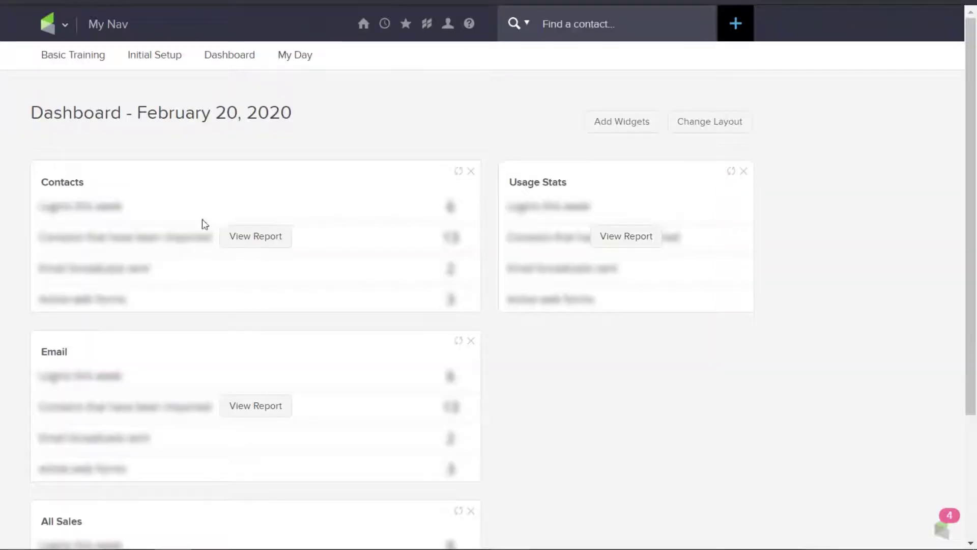
Create a new Campaign Builder campaign and save it under the name 'Drip Campaign'.
{"action": "left_click", "coordinate": [140, 28]}
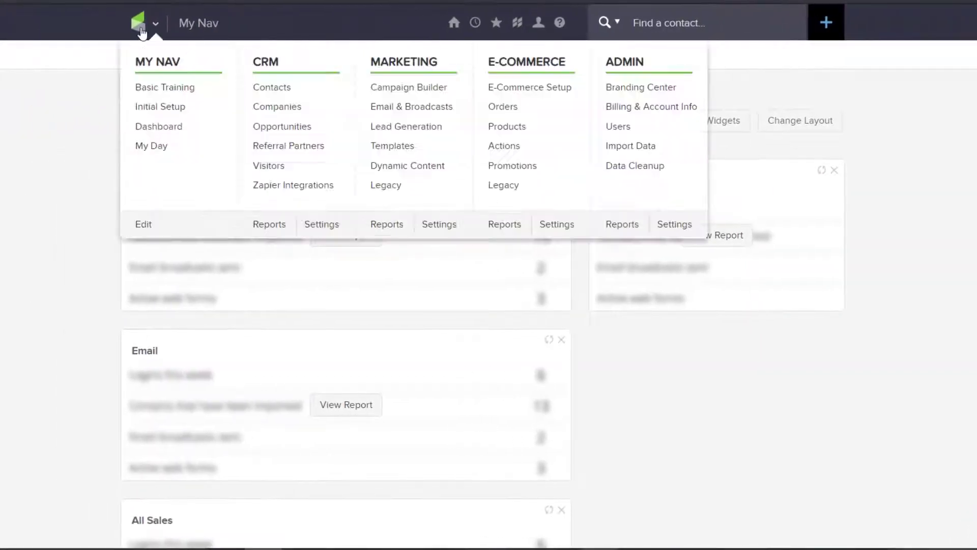
{"action": "left_click", "coordinate": [415, 90]}
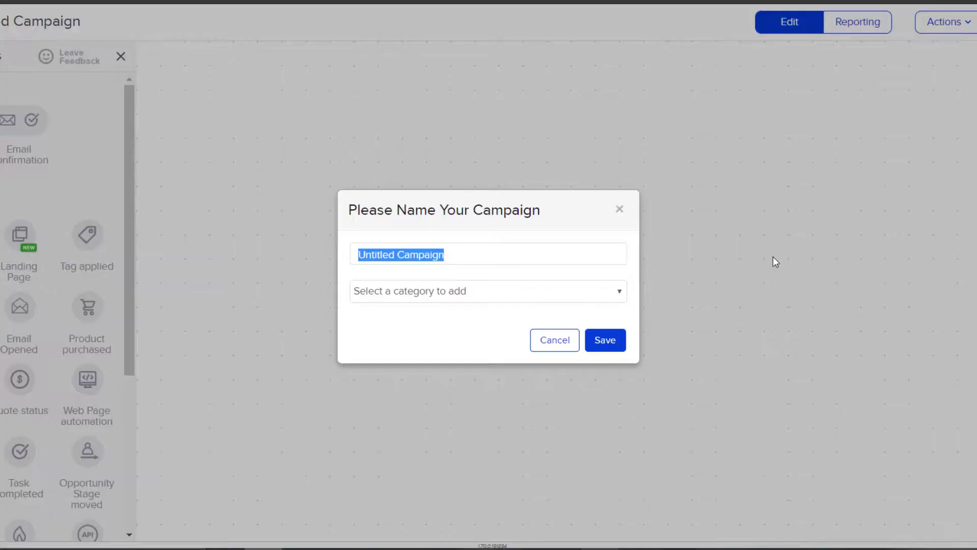
{"action": "type", "text": "Drip Campai"}
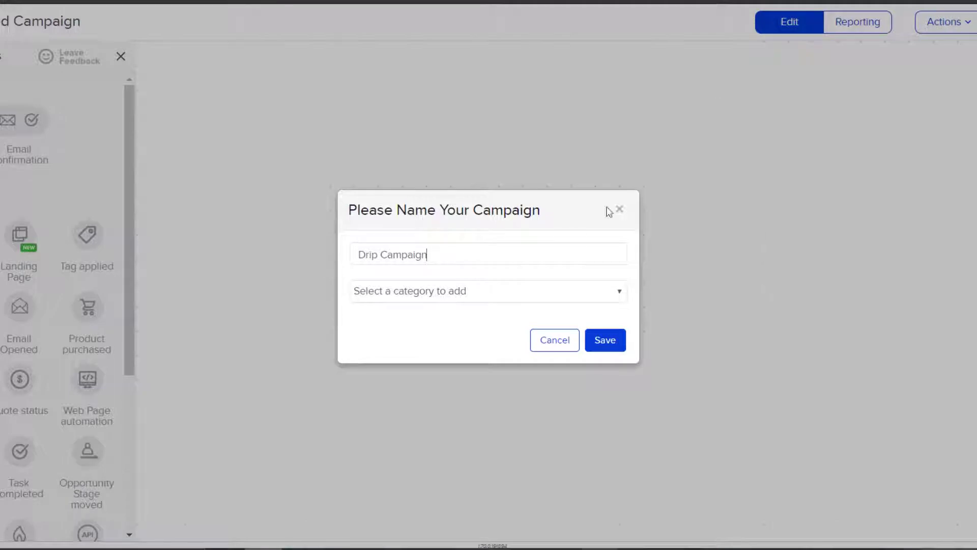
{"action": "left_click", "coordinate": [618, 343]}
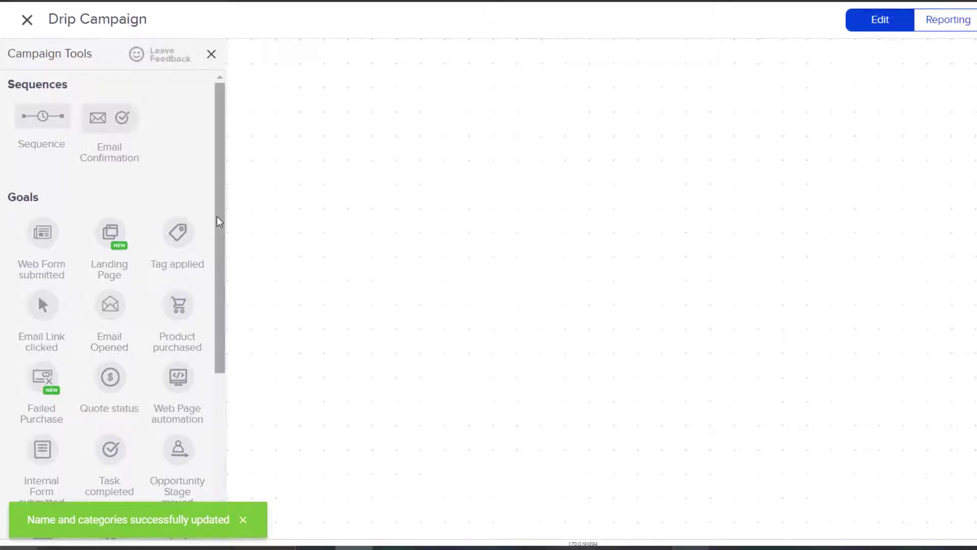
Place a Tag applied goal and a Product purchased goal below it on the canvas.
{"action": "left_click_drag", "start_coordinate": [218, 221], "coordinate": [214, 244]}
{"action": "left_click_drag", "start_coordinate": [178, 174], "coordinate": [323, 207]}
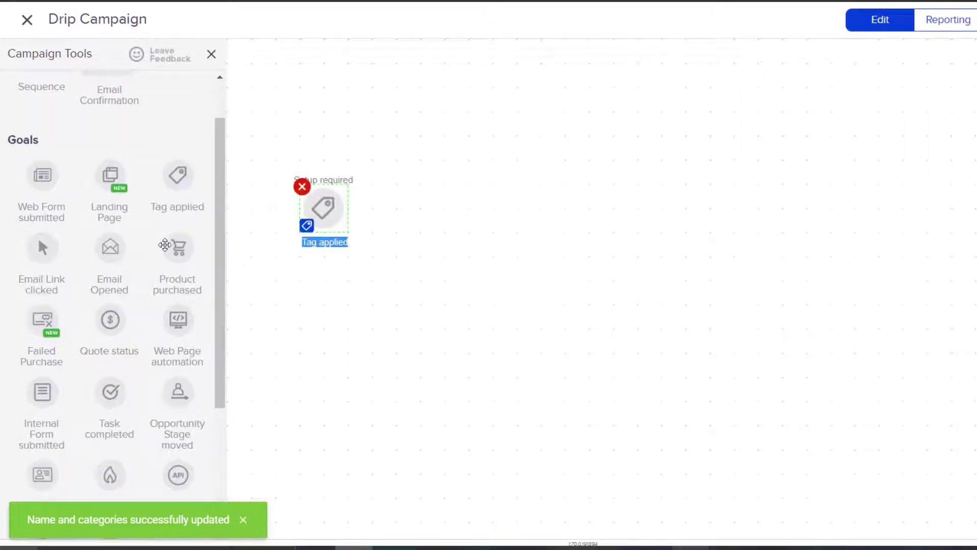
{"action": "left_click_drag", "start_coordinate": [165, 244], "coordinate": [314, 277]}
{"action": "left_click", "coordinate": [375, 274]}
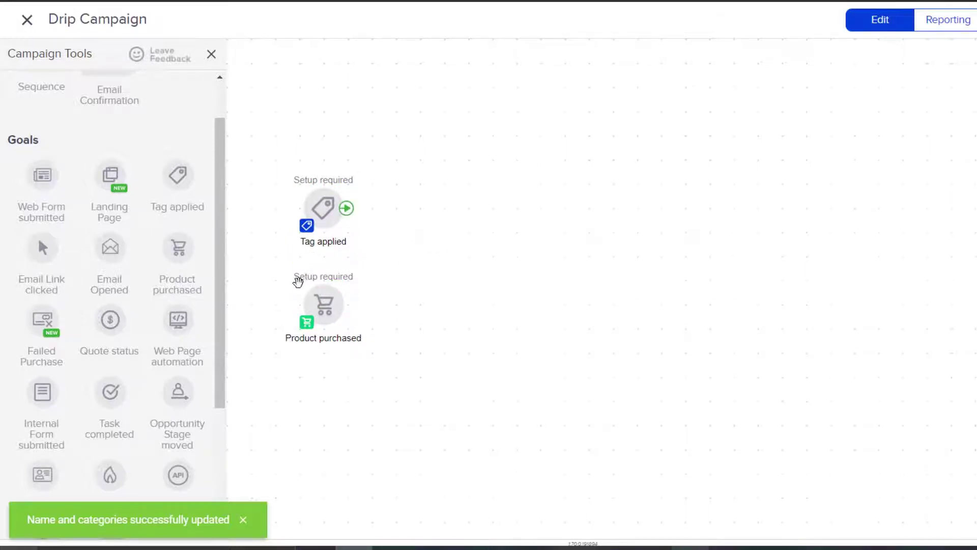
{"action": "scroll", "coordinate": [148, 224], "scroll_direction": "up", "scroll_amount": 1}
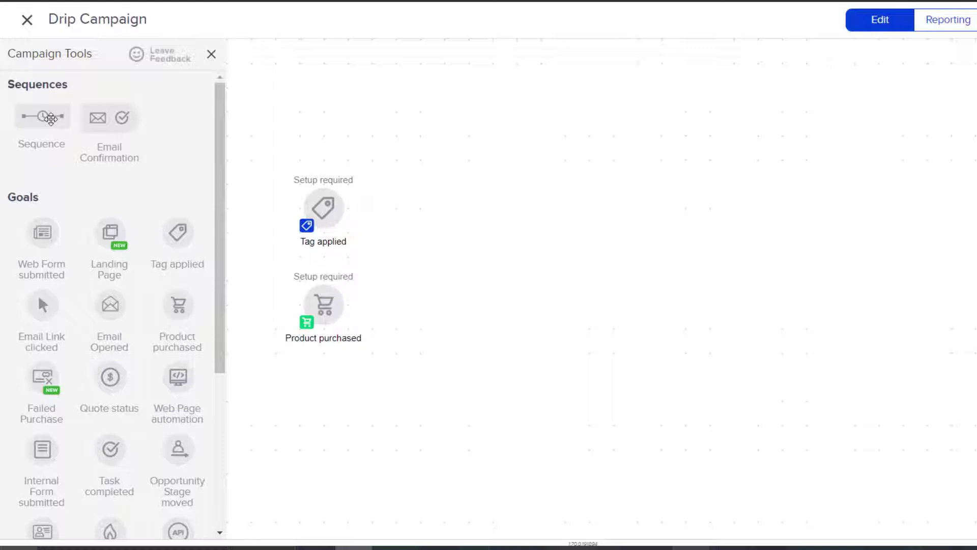
Add a sequence right of the two goals and connect both goals to it.
{"action": "left_click_drag", "start_coordinate": [51, 119], "coordinate": [454, 250]}
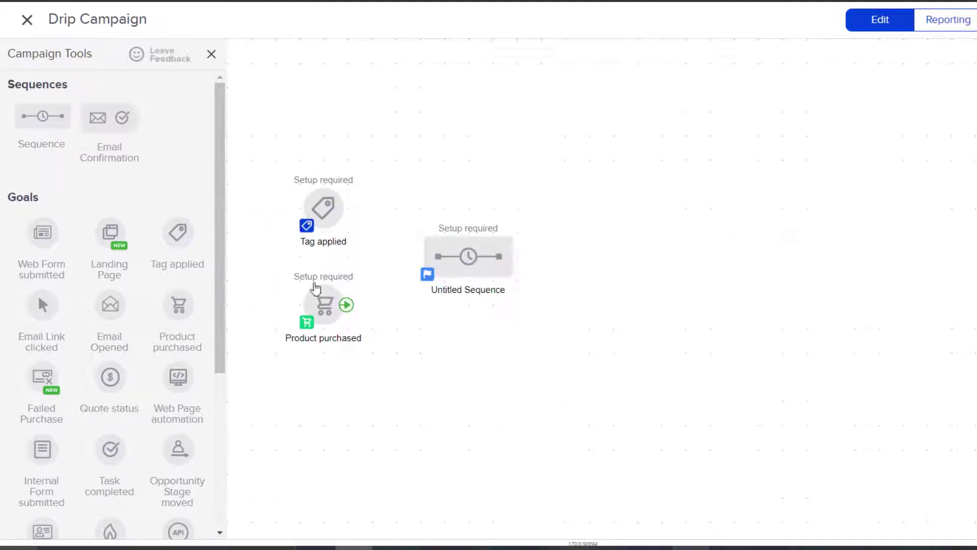
{"action": "left_click_drag", "start_coordinate": [345, 211], "coordinate": [431, 249]}
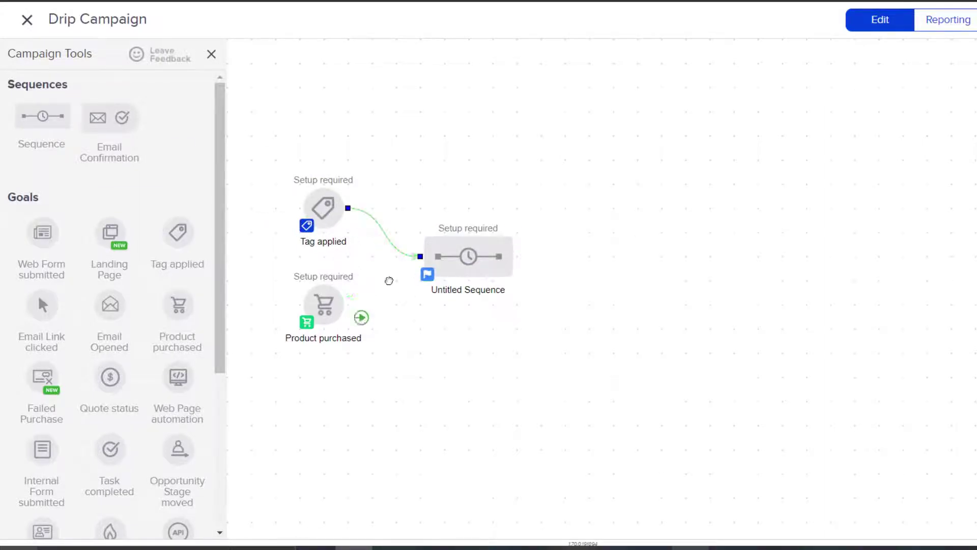
{"action": "left_click_drag", "start_coordinate": [349, 304], "coordinate": [430, 256]}
Rename the sequence 'Drip Sequence' and open it for editing.
{"action": "mouse_move", "coordinate": [461, 258]}
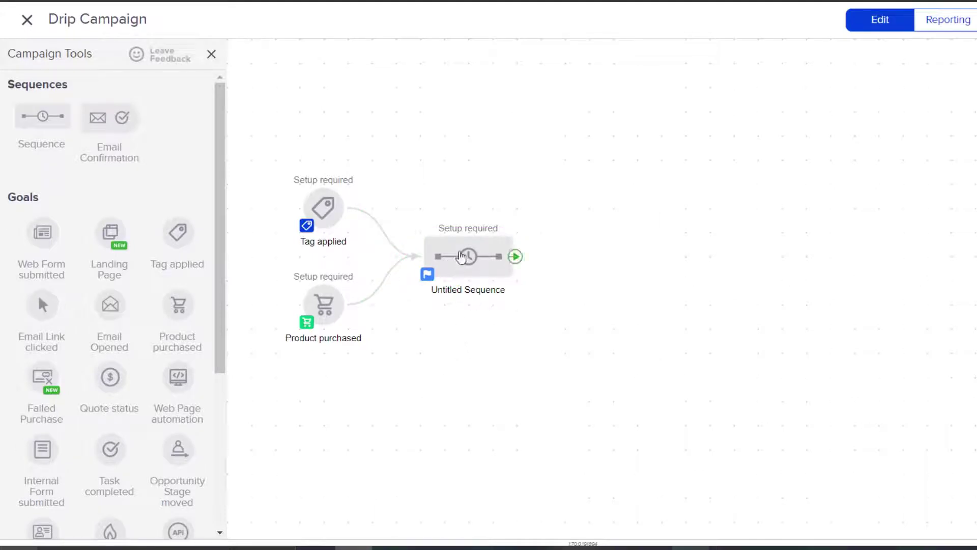
{"action": "left_click", "coordinate": [474, 294]}
{"action": "left_click", "coordinate": [475, 295]}
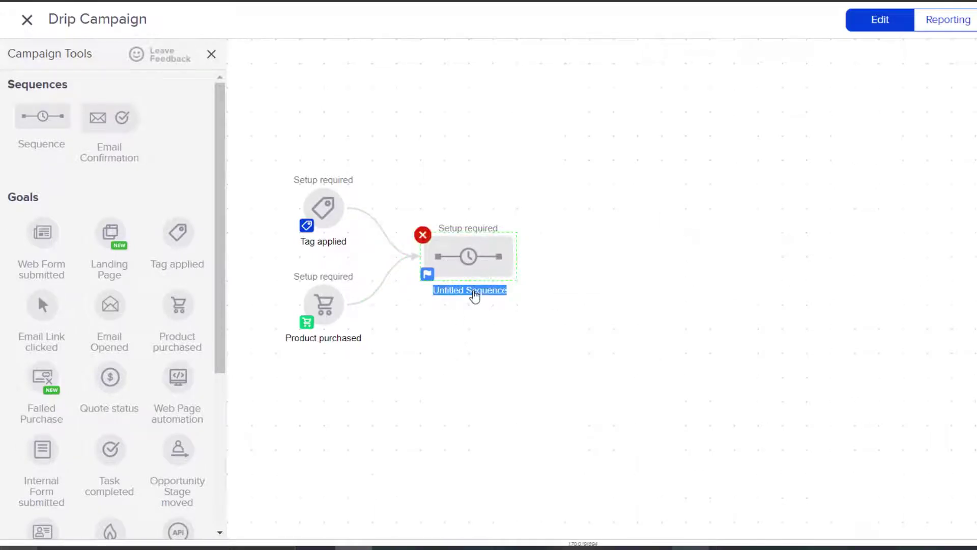
{"action": "type", "text": "Drip Sequence"}
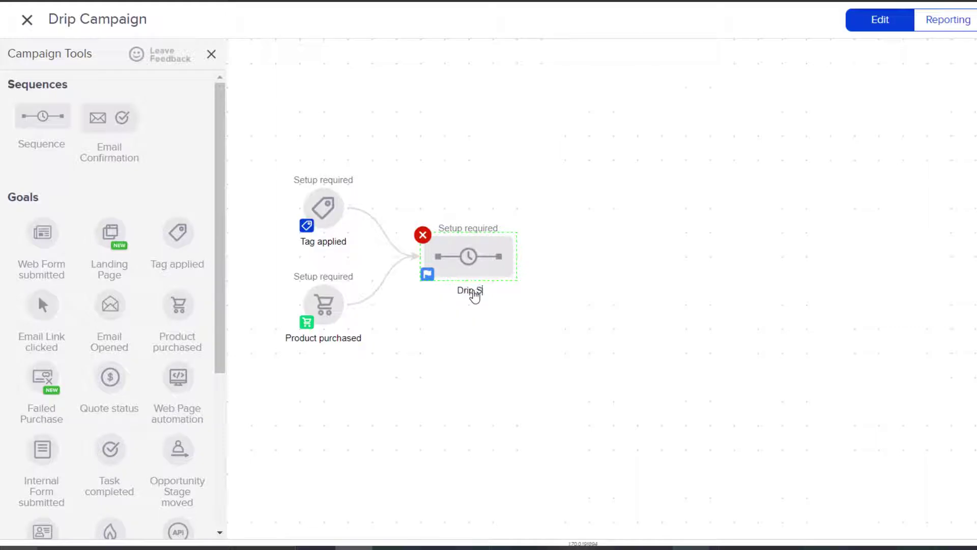
{"action": "left_click", "coordinate": [596, 308]}
{"action": "left_click", "coordinate": [469, 269]}
{"action": "left_click", "coordinate": [469, 268]}
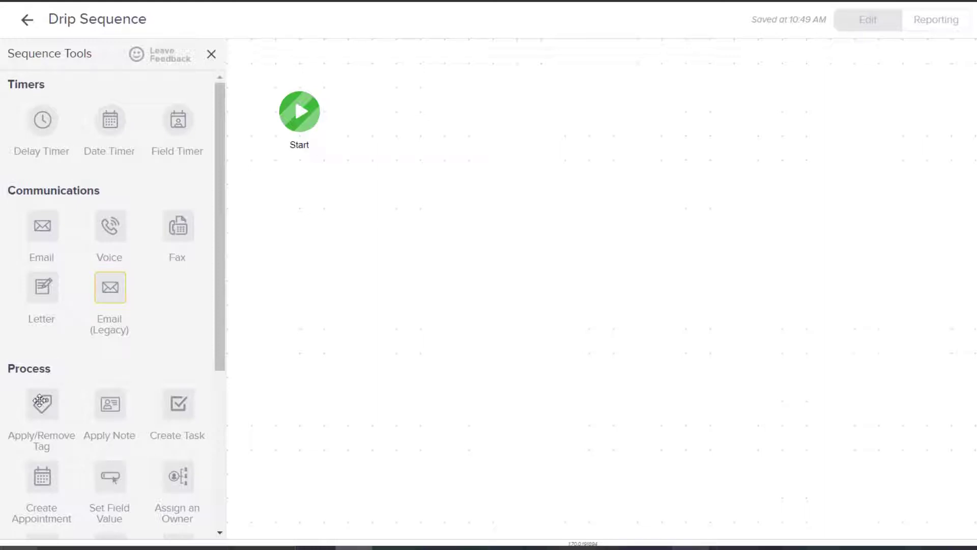
Add a tag step after Start that applies the Demo Membership 1 tag.
{"action": "left_click_drag", "start_coordinate": [40, 402], "coordinate": [374, 104]}
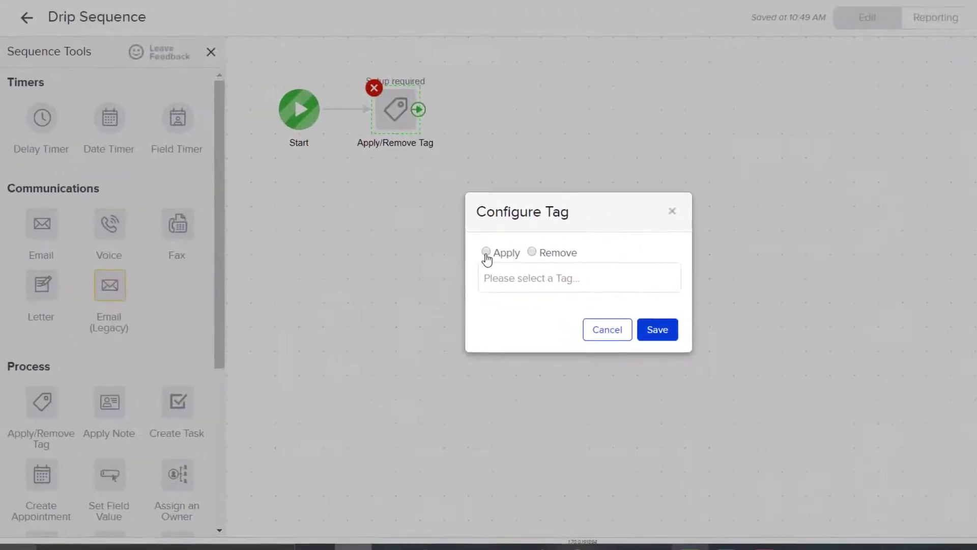
{"action": "left_click", "coordinate": [486, 252]}
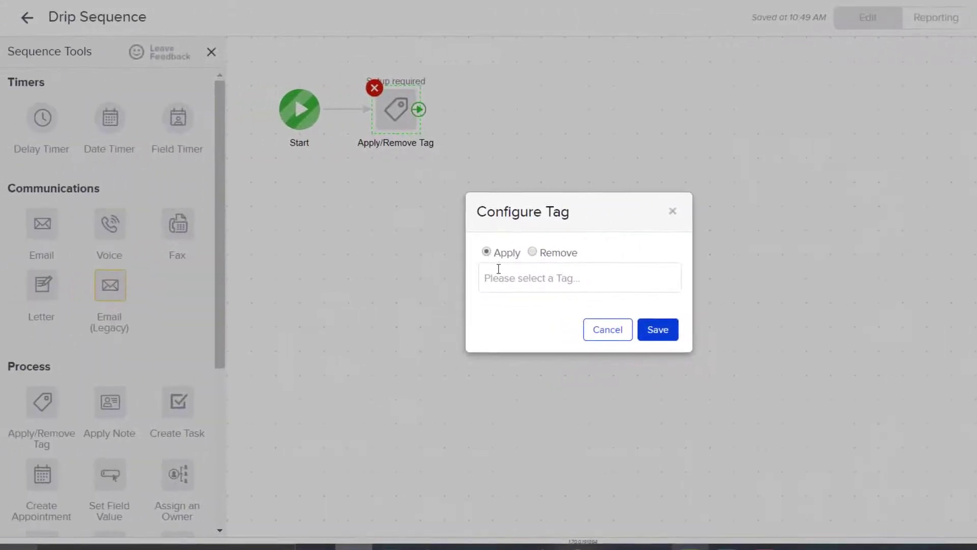
{"action": "left_click", "coordinate": [503, 278]}
{"action": "type", "text": "demo member"}
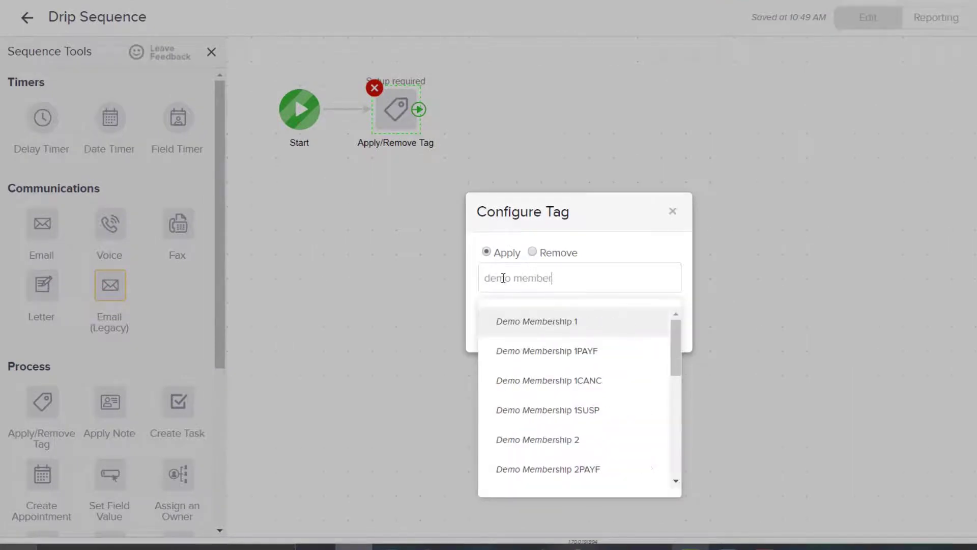
{"action": "left_click", "coordinate": [545, 322]}
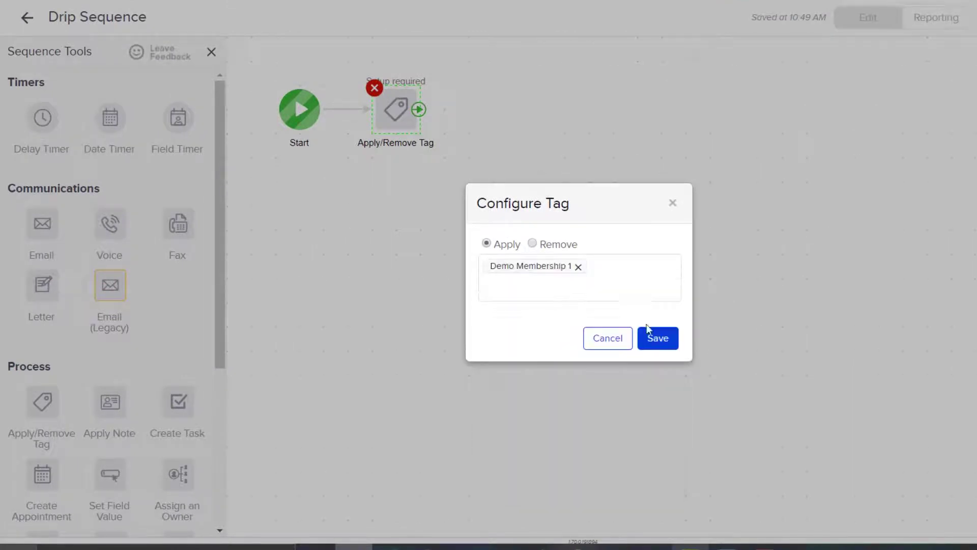
{"action": "left_click", "coordinate": [658, 339]}
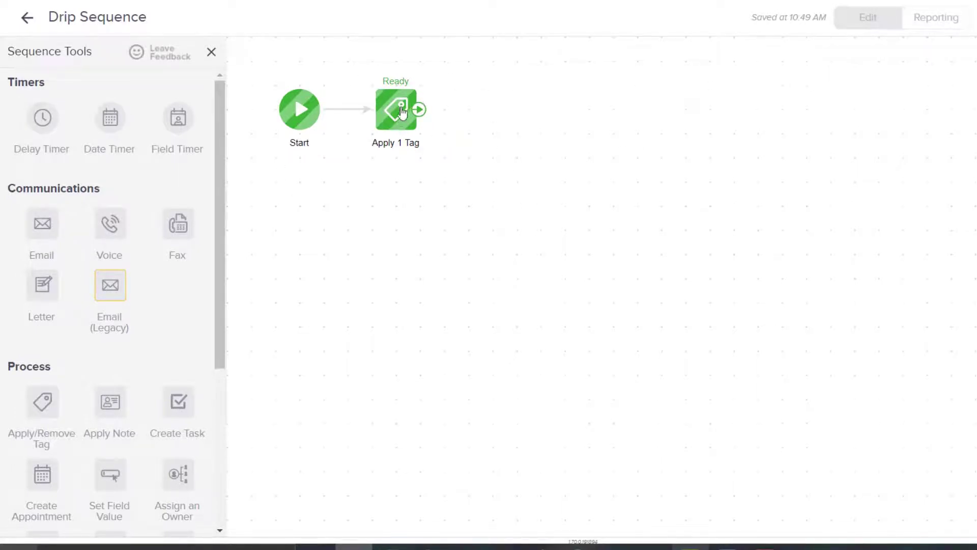
Add a Send HTTP Post step after the tag step, labelled 'Generate Password'.
{"action": "scroll", "coordinate": [96, 375], "scroll_direction": "down", "scroll_amount": 5}
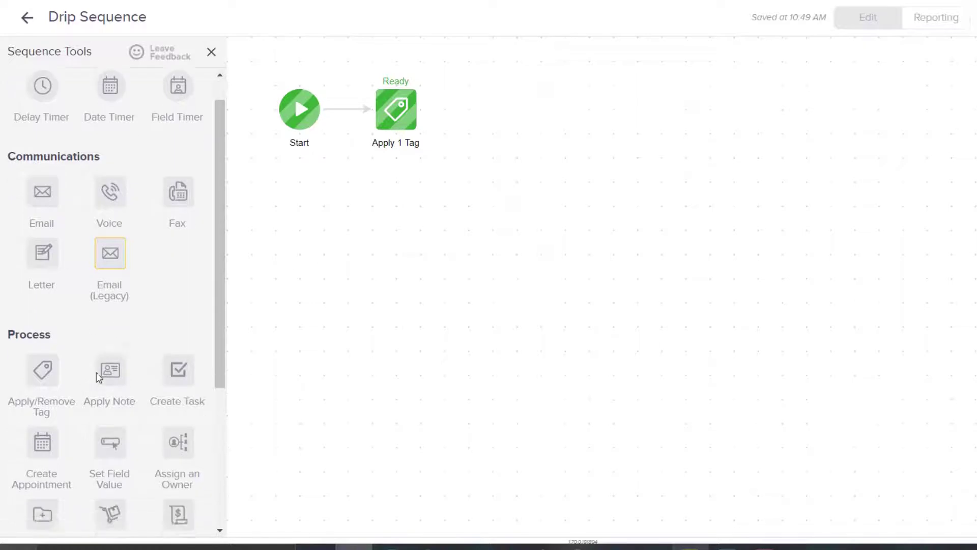
{"action": "left_click_drag", "start_coordinate": [43, 392], "coordinate": [471, 97]}
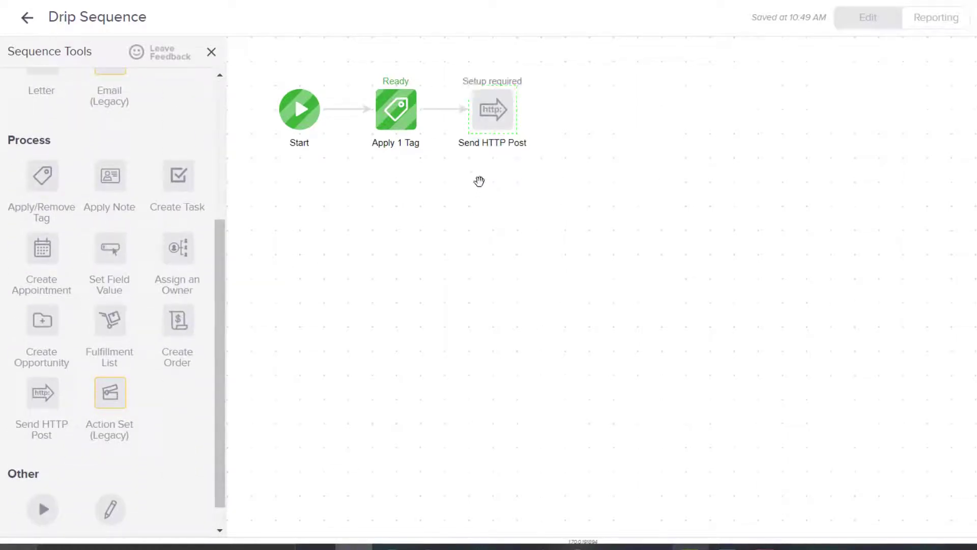
{"action": "left_click", "coordinate": [488, 145]}
{"action": "type", "text": "Generate Passwor"}
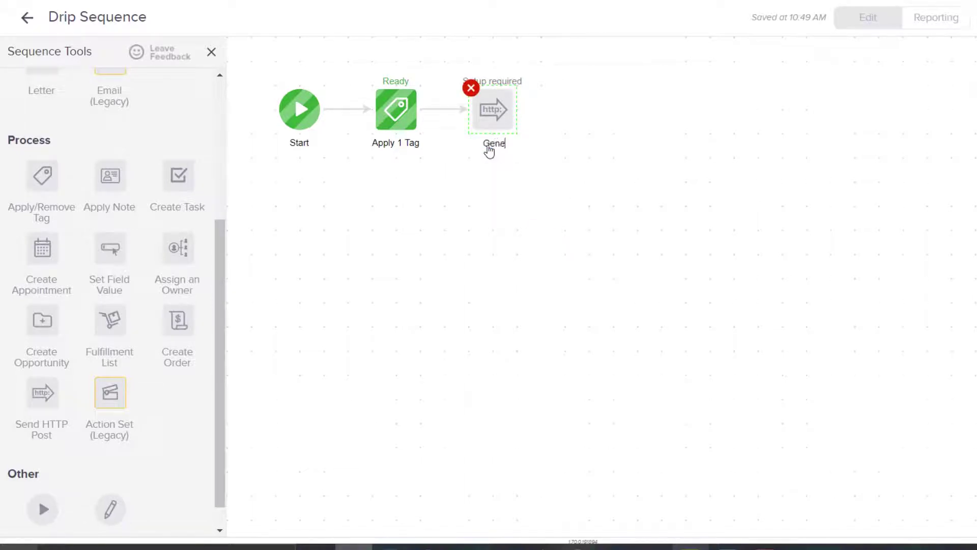
{"action": "type", "text": "d"}
{"action": "key", "text": "Return"}
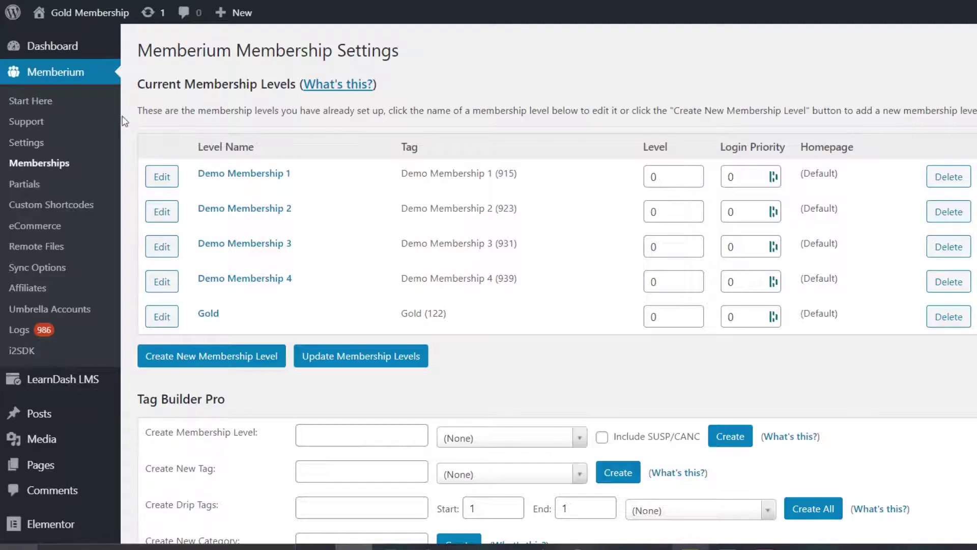
Copy the Password Generator Example URL from Memberium's HTTP Posts/Links settings.
{"action": "right_click", "coordinate": [42, 143]}
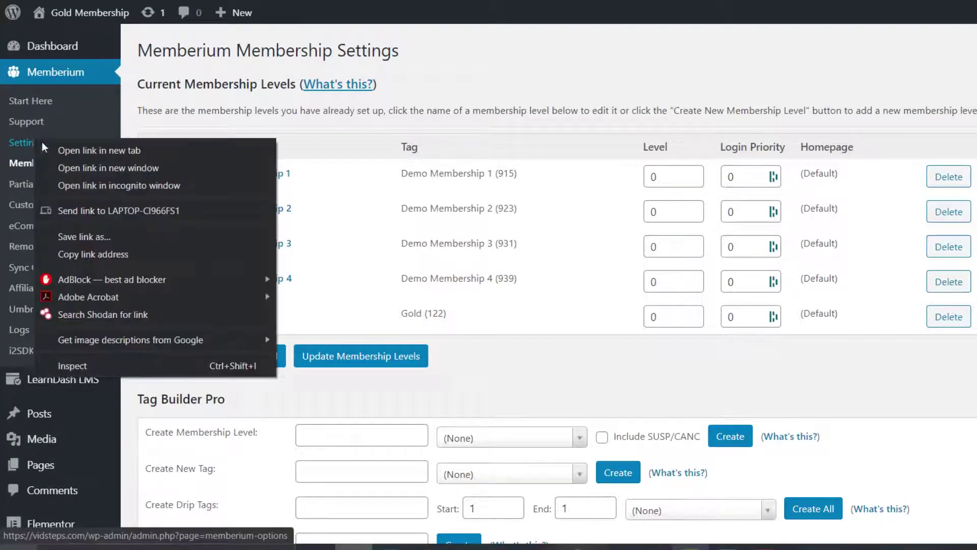
{"action": "left_click", "coordinate": [42, 143]}
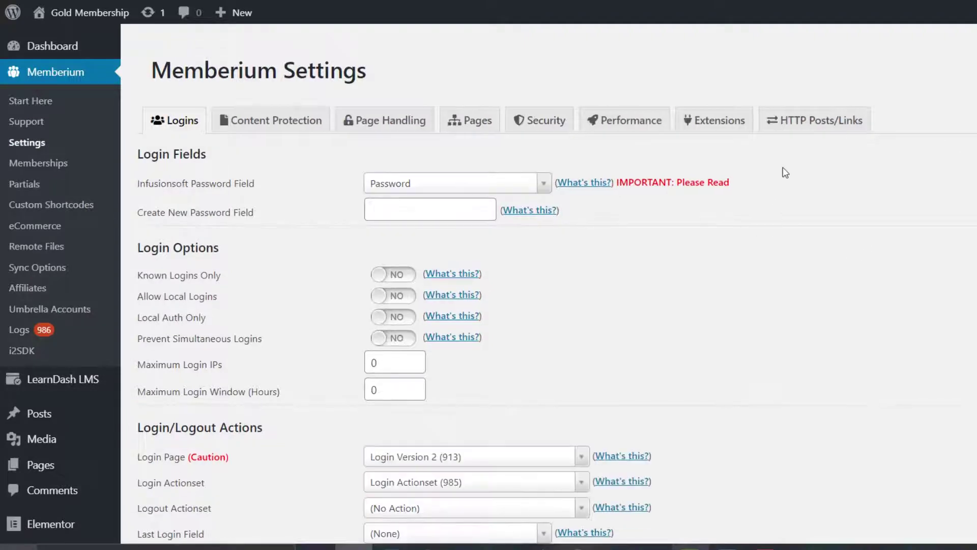
{"action": "left_click", "coordinate": [787, 129]}
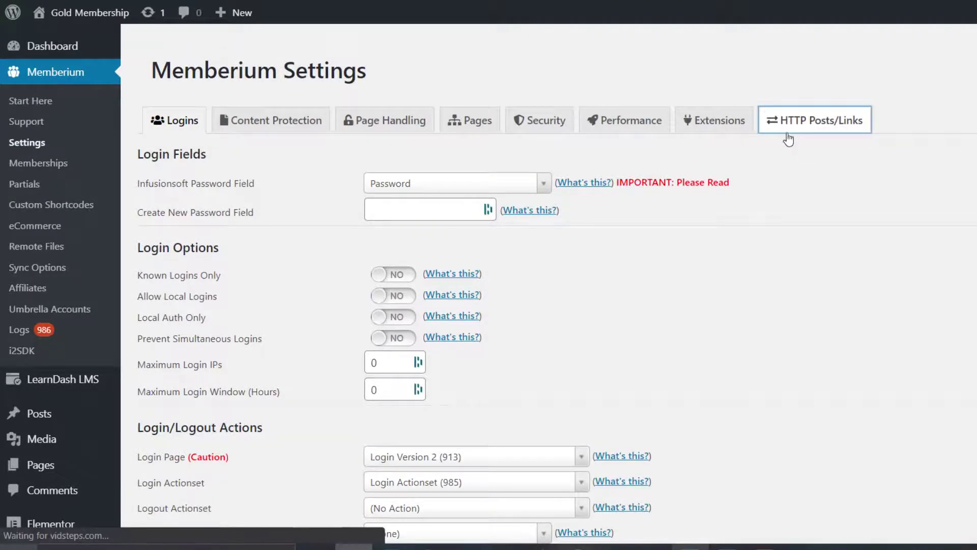
{"action": "scroll", "coordinate": [595, 230], "scroll_direction": "down", "scroll_amount": 5}
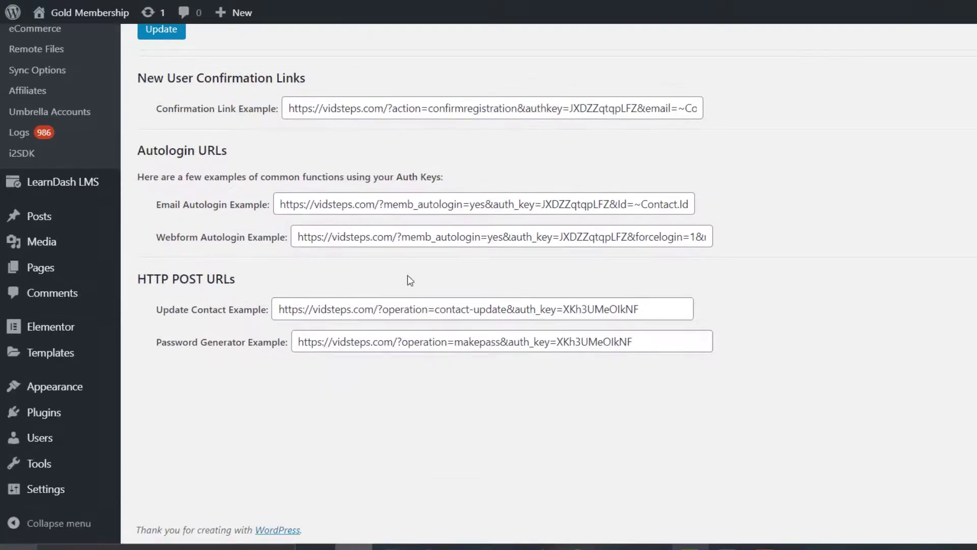
{"action": "triple_click", "coordinate": [350, 343]}
{"action": "key", "text": "ctrl+c"}
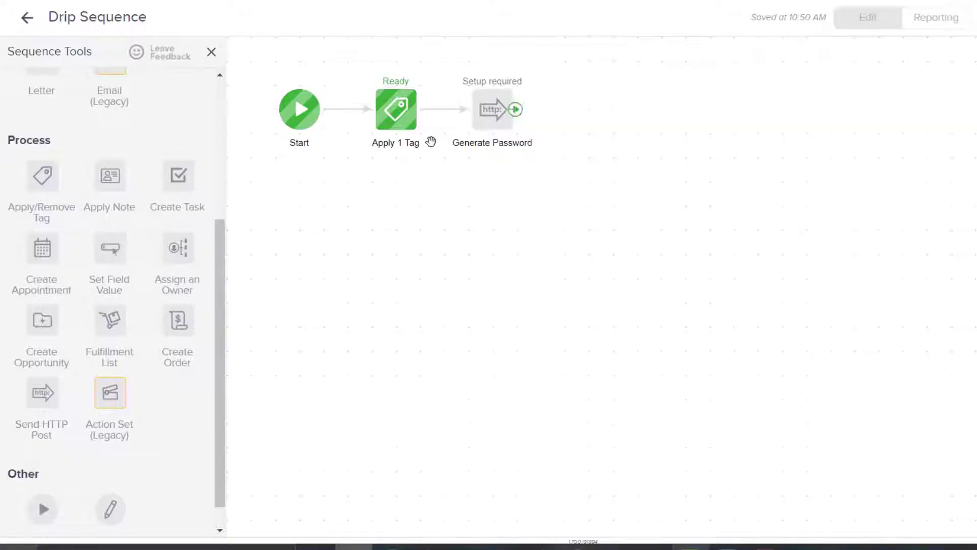
Paste the password generator URL as Generate Password's POST URL and mark the step Ready.
{"action": "double_click", "coordinate": [476, 124]}
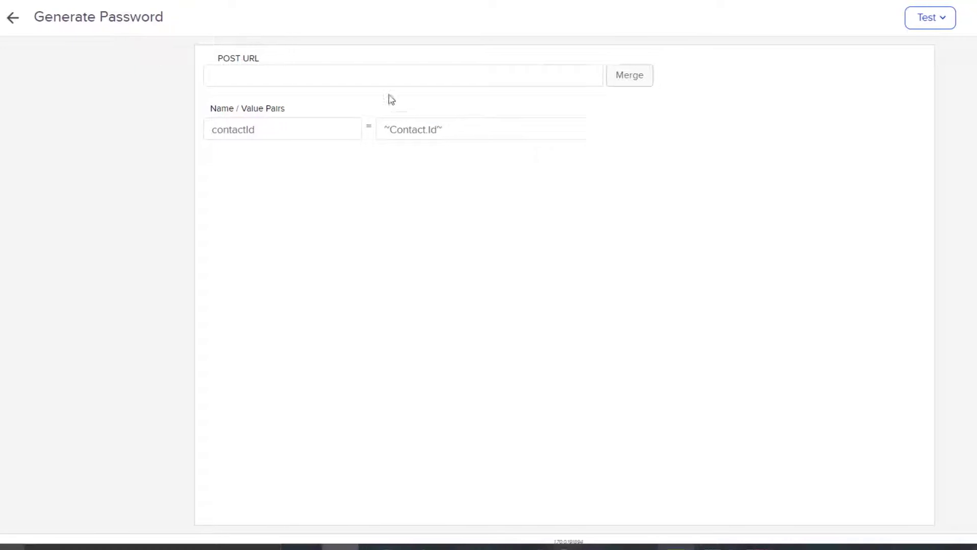
{"action": "left_click", "coordinate": [395, 75]}
{"action": "key", "text": "ctrl+v"}
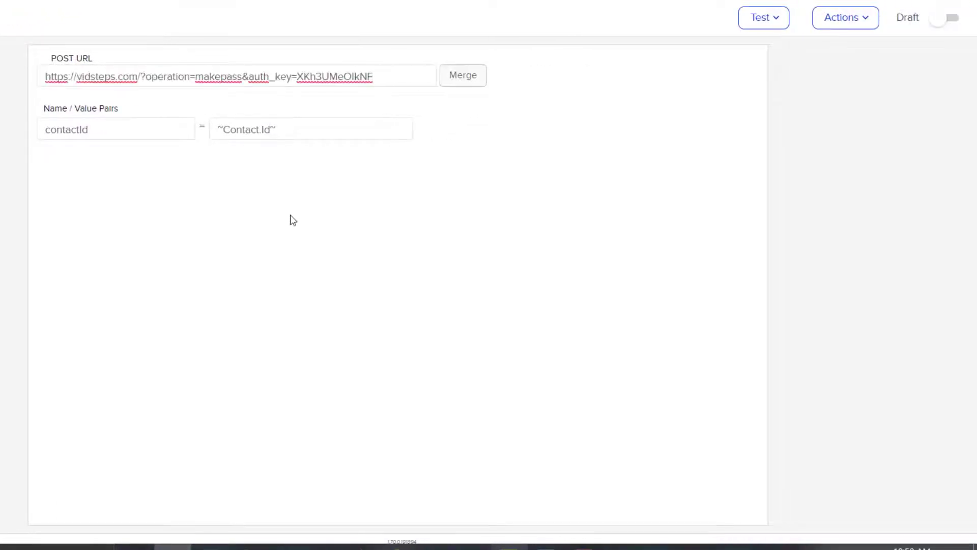
{"action": "left_click", "coordinate": [934, 18]}
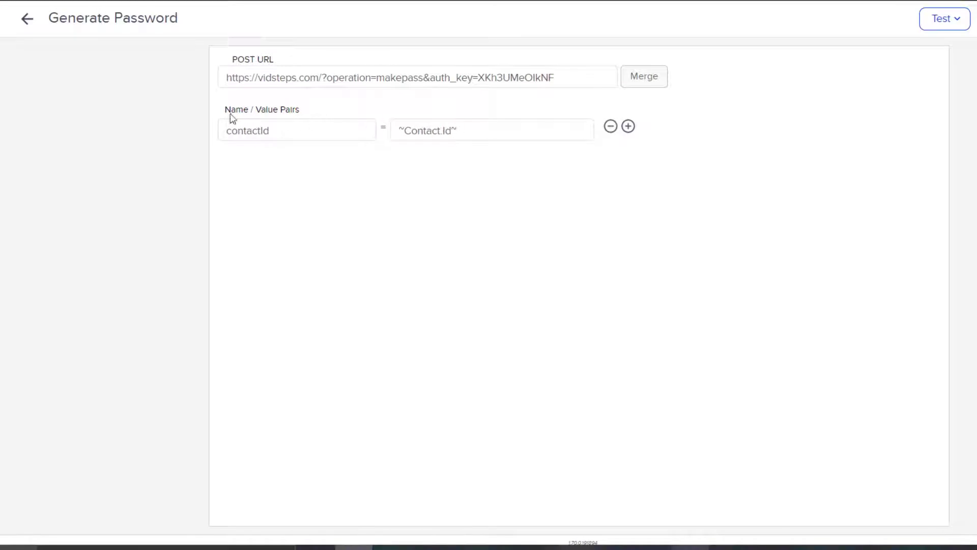
{"action": "left_click", "coordinate": [27, 20]}
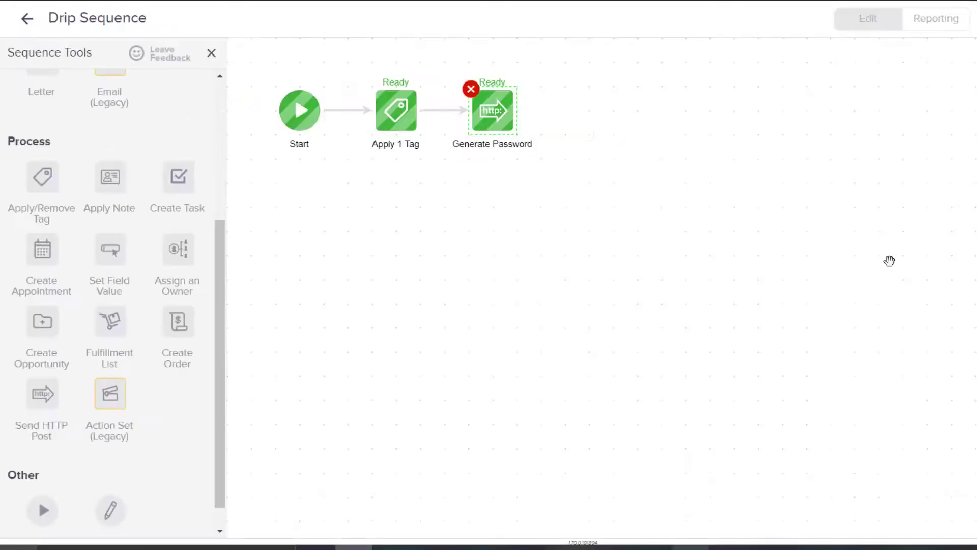
{"action": "left_click", "coordinate": [495, 162]}
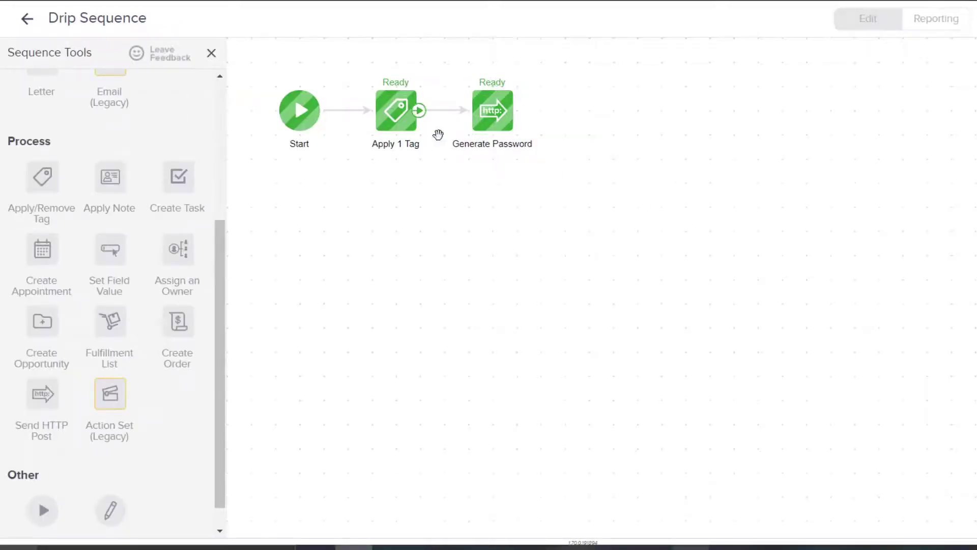
Add a delay timer after Generate Password that waits 1 minute.
{"action": "mouse_move", "coordinate": [491, 97]}
{"action": "scroll", "coordinate": [182, 378], "scroll_direction": "up", "scroll_amount": 4}
{"action": "left_click_drag", "start_coordinate": [42, 119], "coordinate": [589, 113]}
{"action": "left_click", "coordinate": [589, 117]}
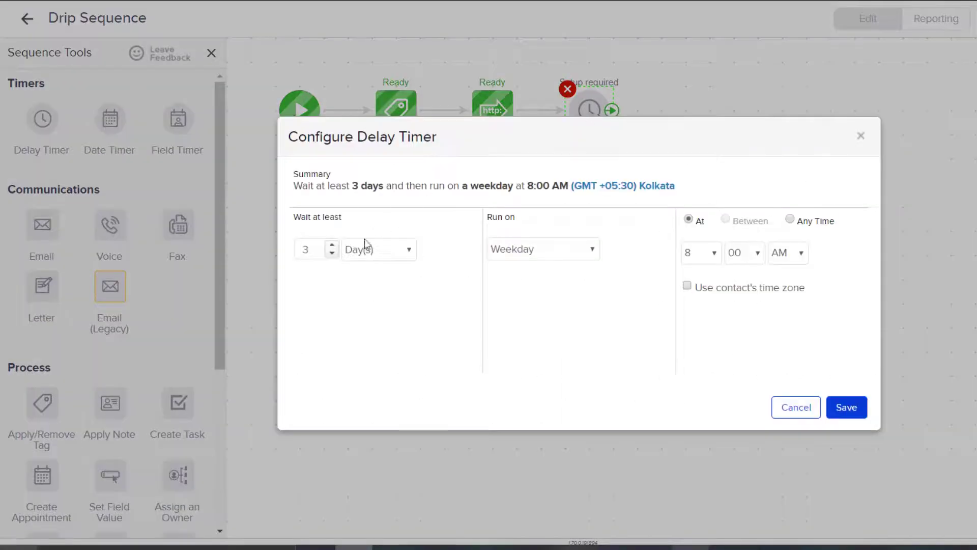
{"action": "left_click", "coordinate": [360, 250]}
{"action": "left_click", "coordinate": [376, 313]}
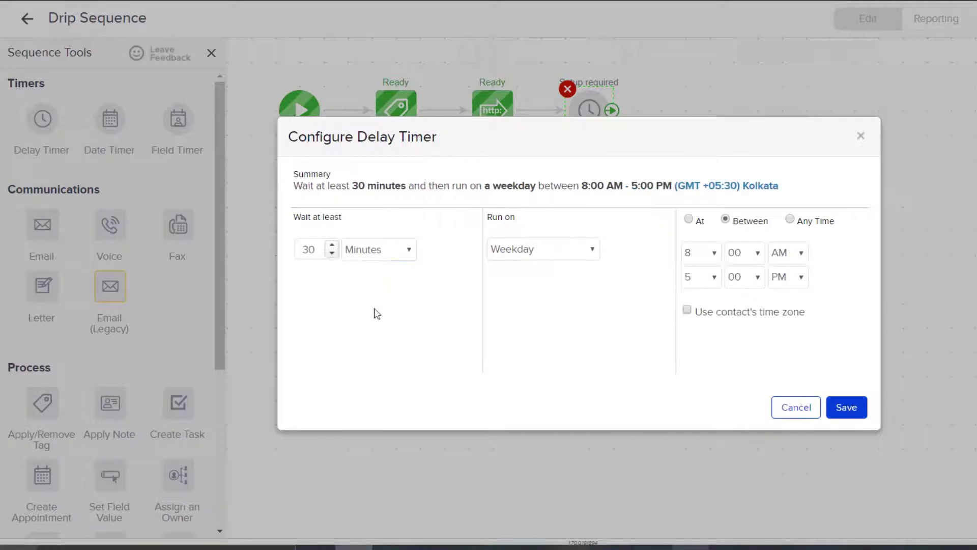
{"action": "left_click", "coordinate": [332, 245]}
{"action": "left_click", "coordinate": [332, 244]}
{"action": "double_click", "coordinate": [299, 250]}
{"action": "type", "text": "1"}
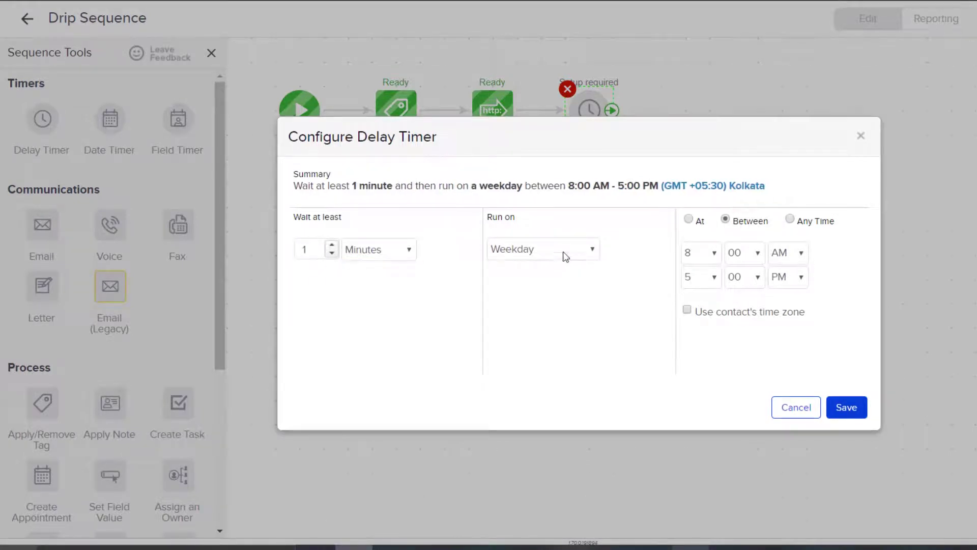
Let the timer run on any day at any time, and save it.
{"action": "left_click", "coordinate": [563, 255]}
{"action": "left_click", "coordinate": [517, 272]}
{"action": "left_click", "coordinate": [789, 220]}
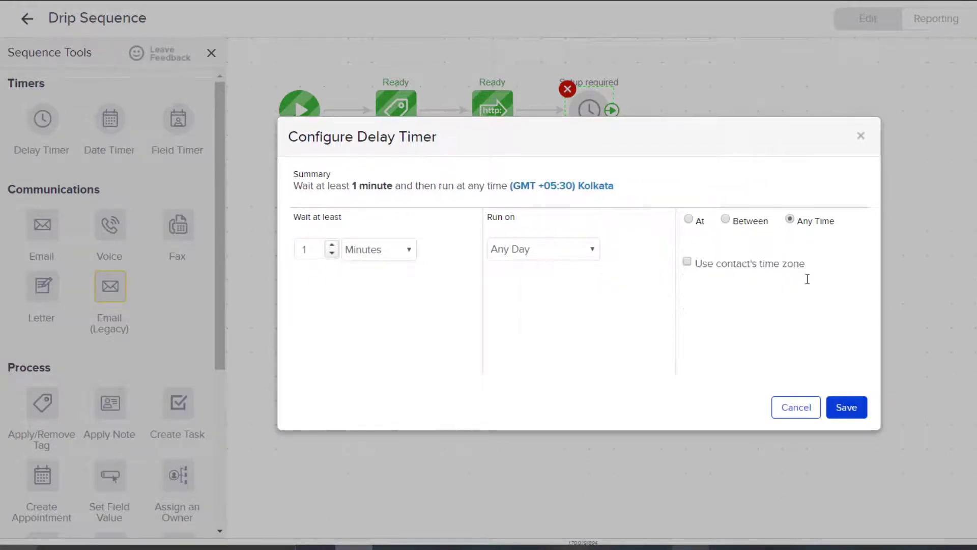
{"action": "left_click", "coordinate": [849, 409]}
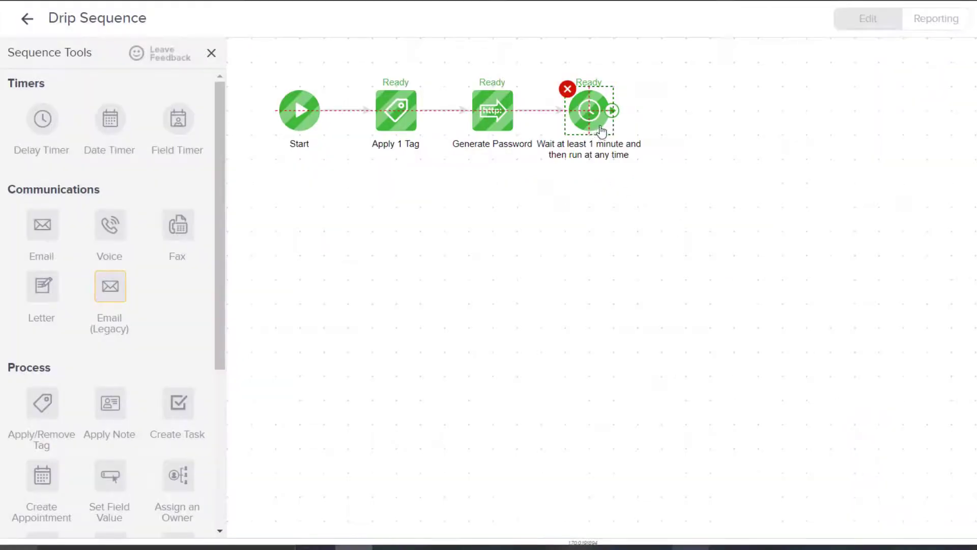
Add an email step labelled 'Welcome Email' after the timer, followed by another delay timer.
{"action": "left_click", "coordinate": [595, 225]}
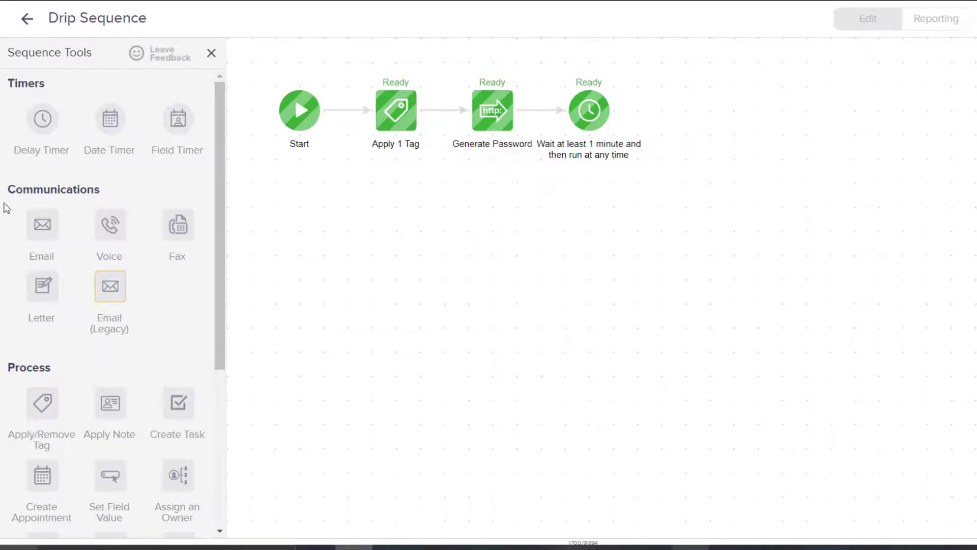
{"action": "left_click_drag", "start_coordinate": [38, 225], "coordinate": [679, 102]}
{"action": "type", "text": "Welcome "}
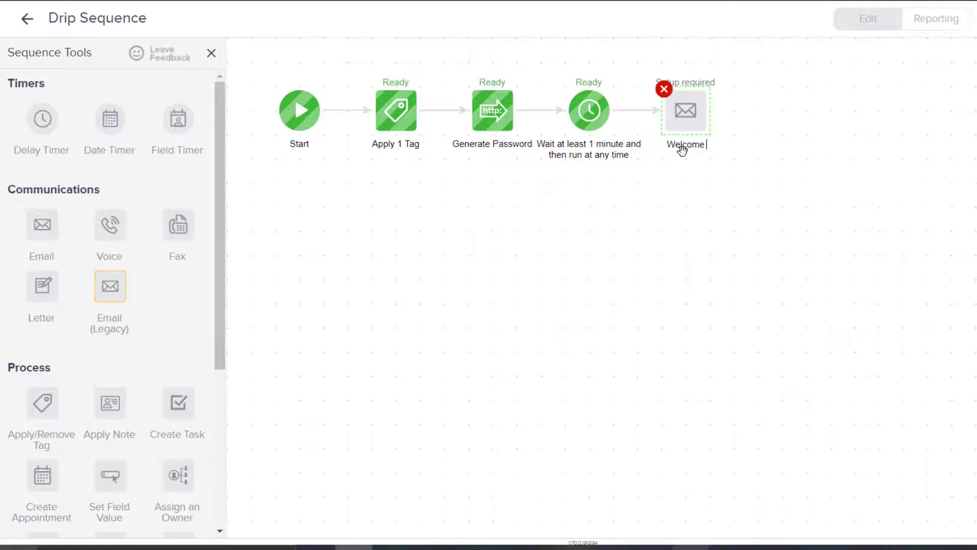
{"action": "type", "text": "Email"}
{"action": "left_click", "coordinate": [846, 311]}
{"action": "left_click", "coordinate": [705, 122]}
{"action": "mouse_move", "coordinate": [704, 122]}
{"action": "left_mouse_down"}
{"action": "mouse_move", "coordinate": [729, 123]}
{"action": "mouse_move", "coordinate": [691, 114]}
{"action": "left_mouse_up"}
{"action": "left_click", "coordinate": [696, 222]}
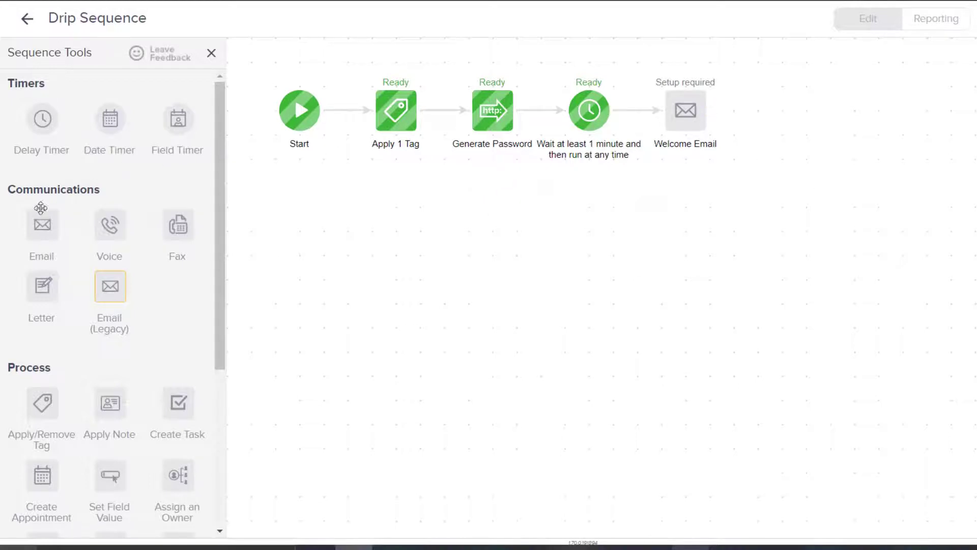
{"action": "left_click_drag", "start_coordinate": [47, 116], "coordinate": [290, 207]}
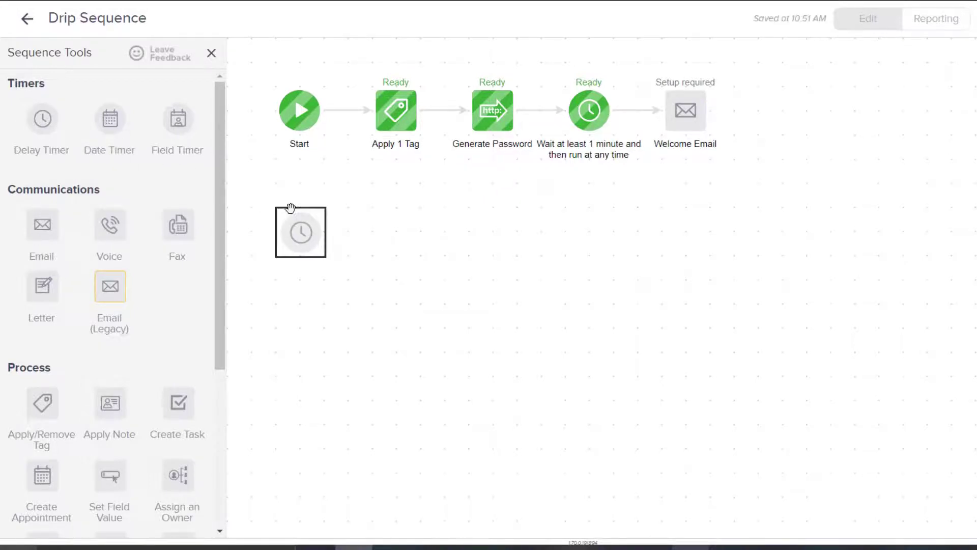
Set the second timer to wait 1 month, then run at 8:00 AM on any day.
{"action": "left_click", "coordinate": [300, 232]}
{"action": "left_click", "coordinate": [357, 249]}
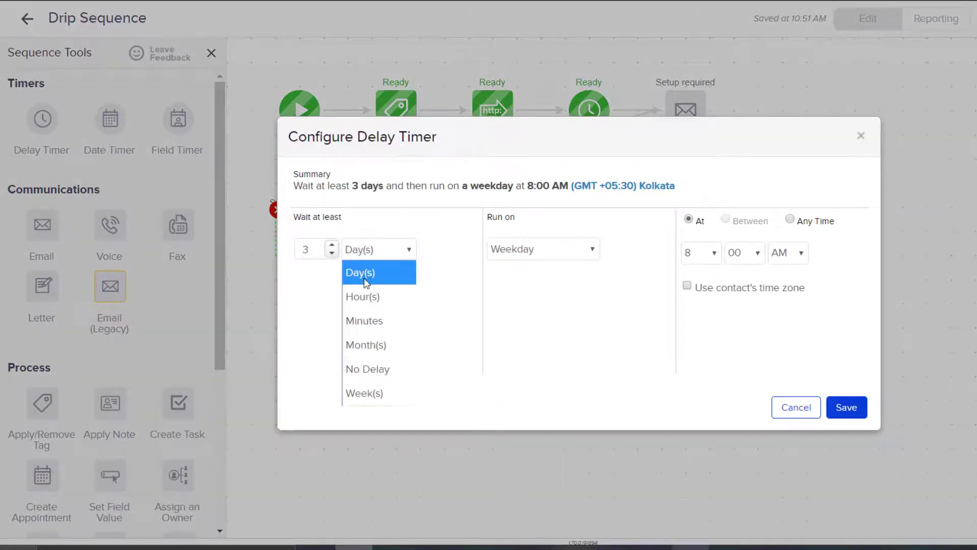
{"action": "left_click", "coordinate": [368, 344]}
{"action": "left_click", "coordinate": [496, 248]}
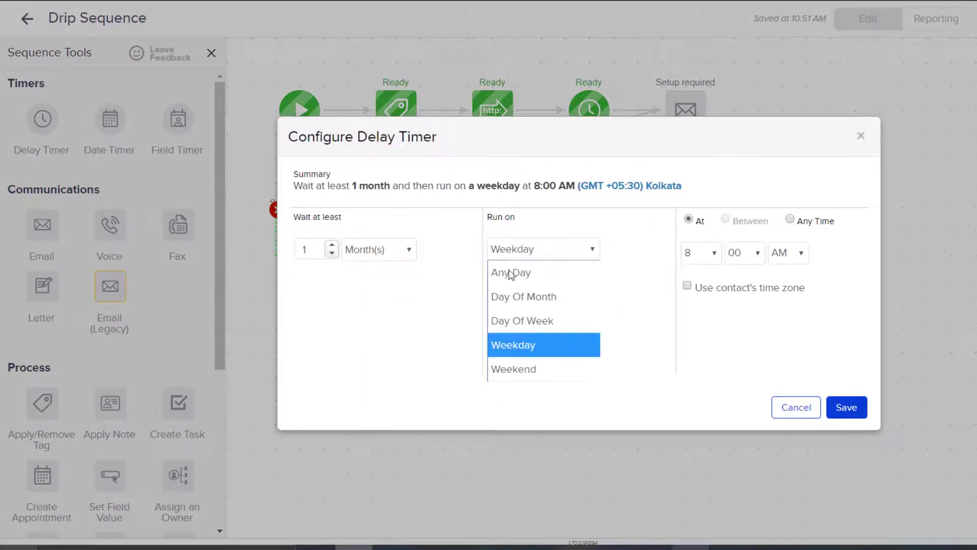
{"action": "left_click", "coordinate": [508, 273]}
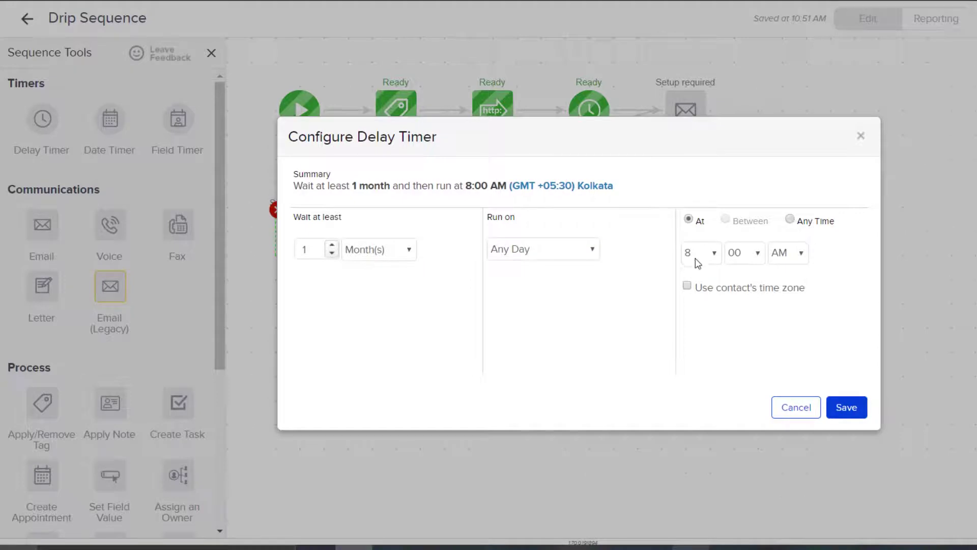
{"action": "left_click", "coordinate": [843, 411]}
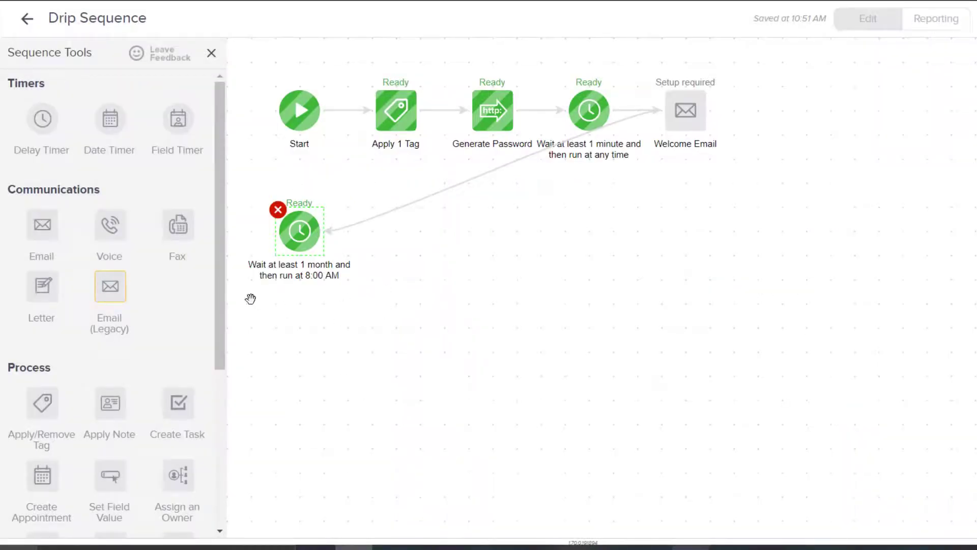
Add an Apply/Remove Tag step after the monthly timer that applies Demo Membership 2, and save it.
{"action": "mouse_move", "coordinate": [292, 262]}
{"action": "left_click_drag", "start_coordinate": [42, 403], "coordinate": [391, 228]}
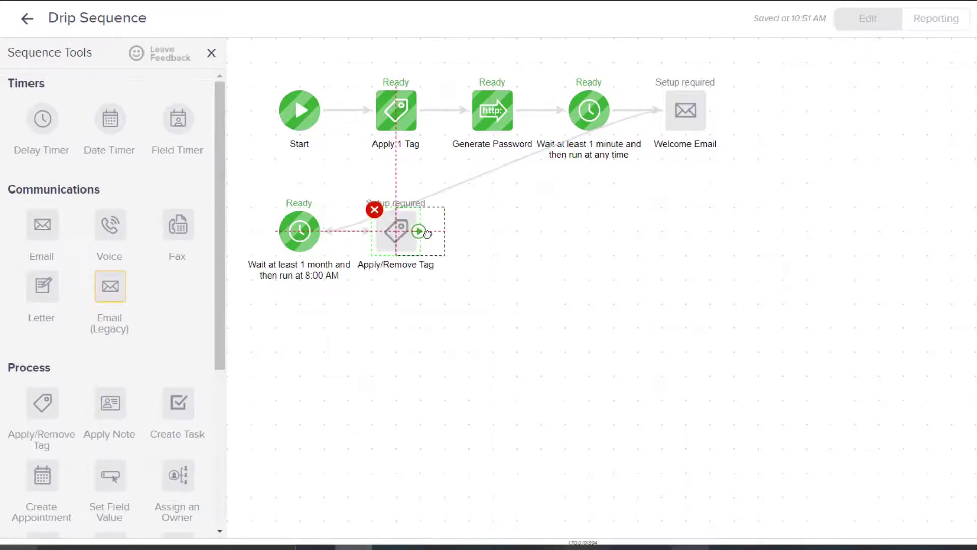
{"action": "double_click", "coordinate": [420, 235]}
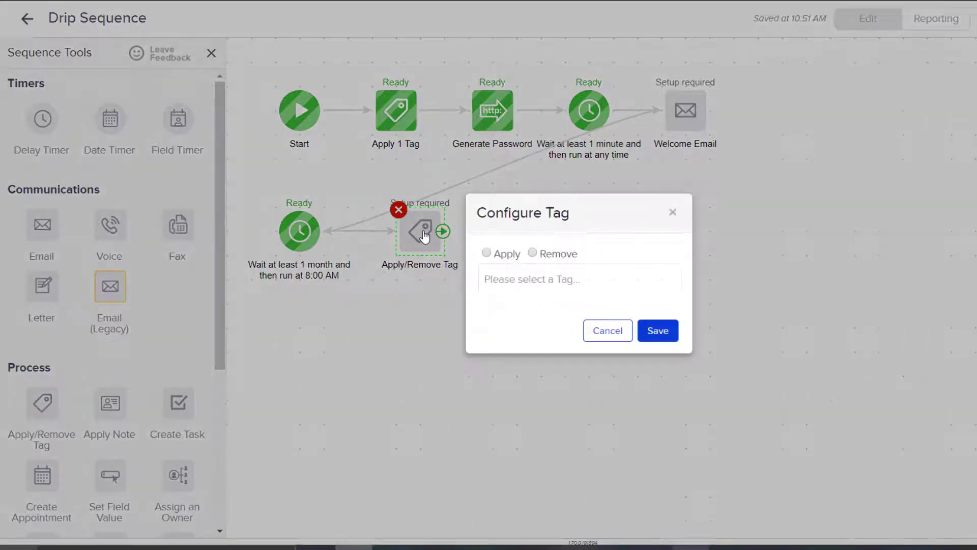
{"action": "left_click", "coordinate": [501, 254]}
{"action": "left_click", "coordinate": [500, 277]}
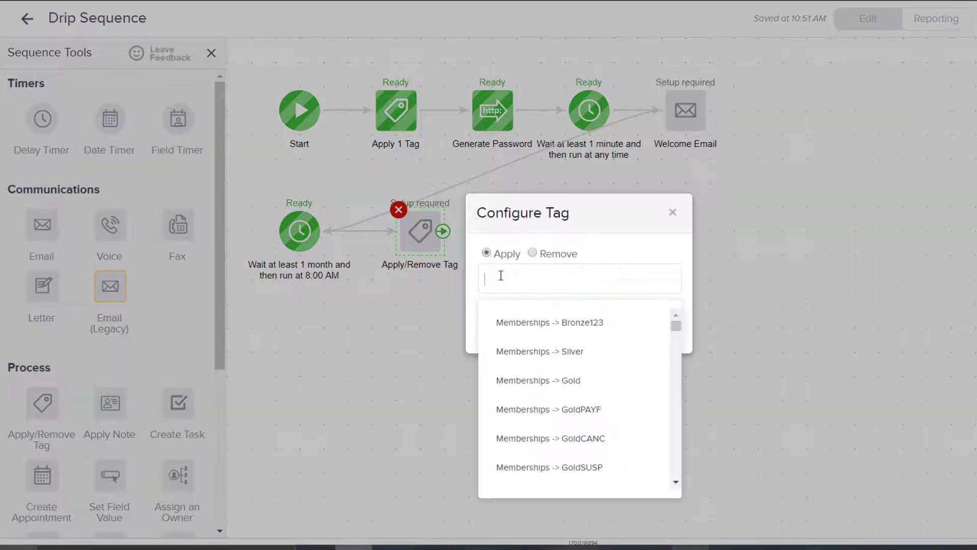
{"action": "type", "text": "demo members"}
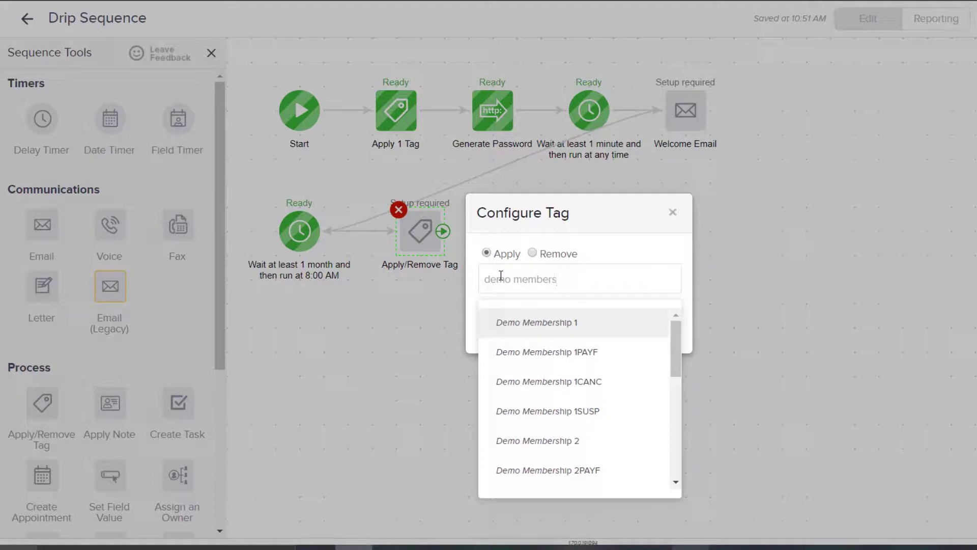
{"action": "left_click", "coordinate": [514, 442]}
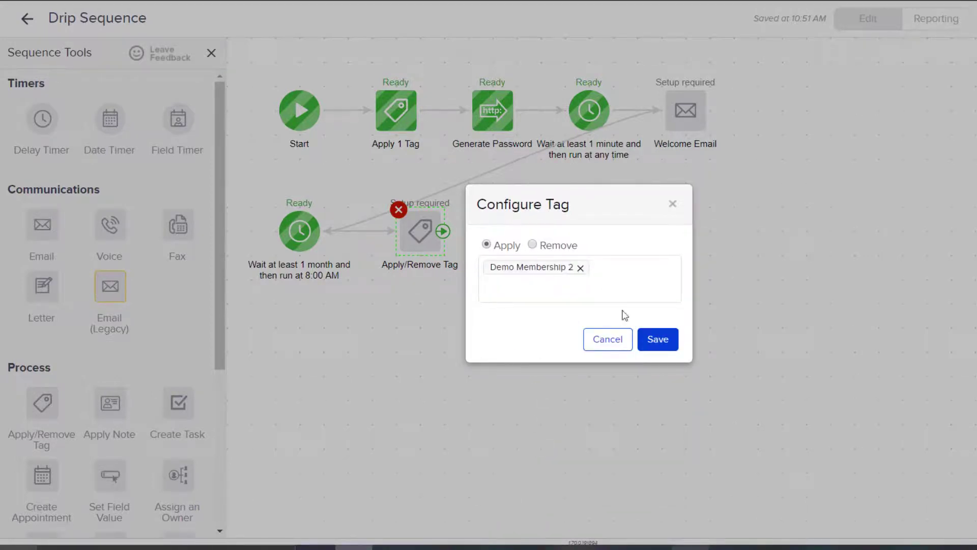
{"action": "left_click", "coordinate": [656, 338]}
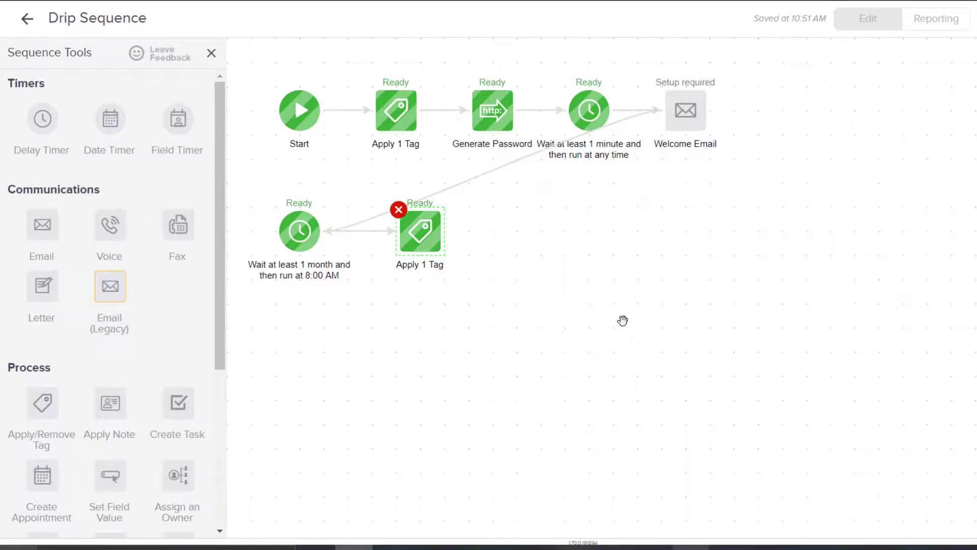
{"action": "left_click", "coordinate": [532, 314]}
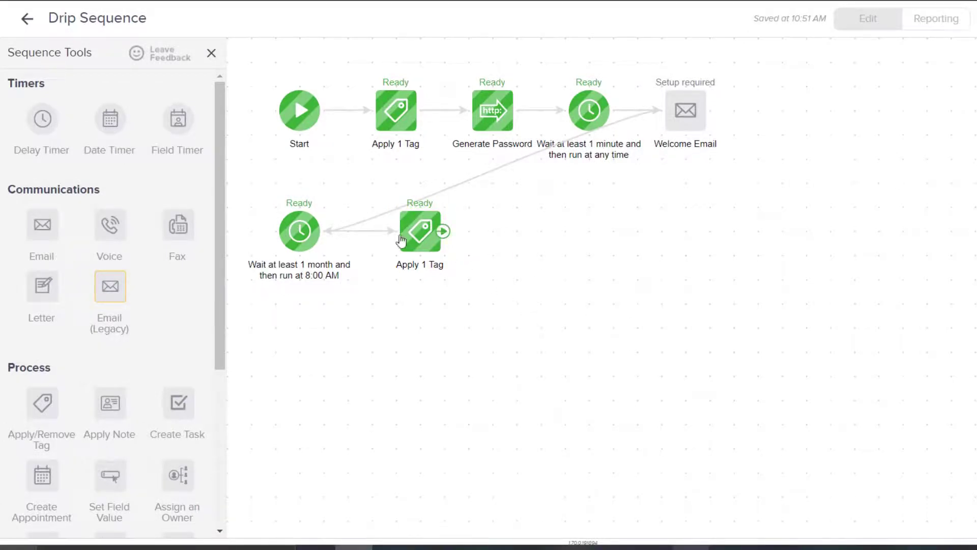
{"action": "mouse_move", "coordinate": [446, 242]}
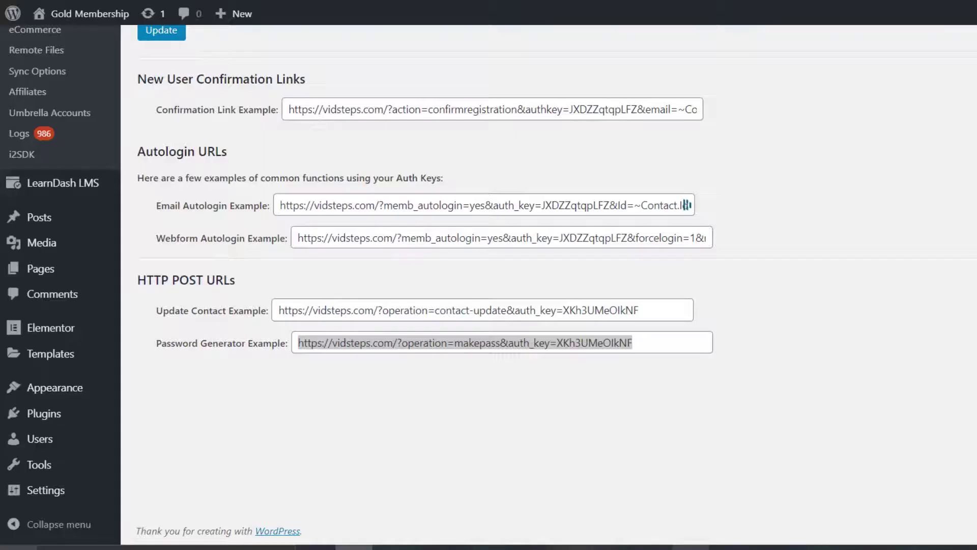
Select and copy the Update Contact Example URL from Memberium's HTTP POST URLs section.
{"action": "left_click", "coordinate": [275, 403]}
{"action": "left_click_drag", "start_coordinate": [162, 343], "coordinate": [281, 343]}
{"action": "left_click", "coordinate": [280, 342]}
{"action": "left_click_drag", "start_coordinate": [166, 313], "coordinate": [267, 312]}
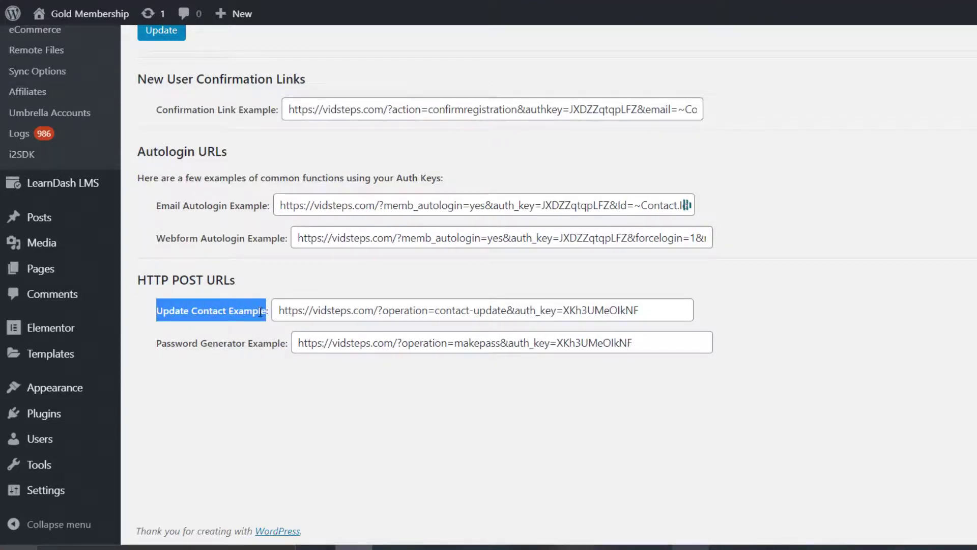
{"action": "left_click", "coordinate": [260, 312]}
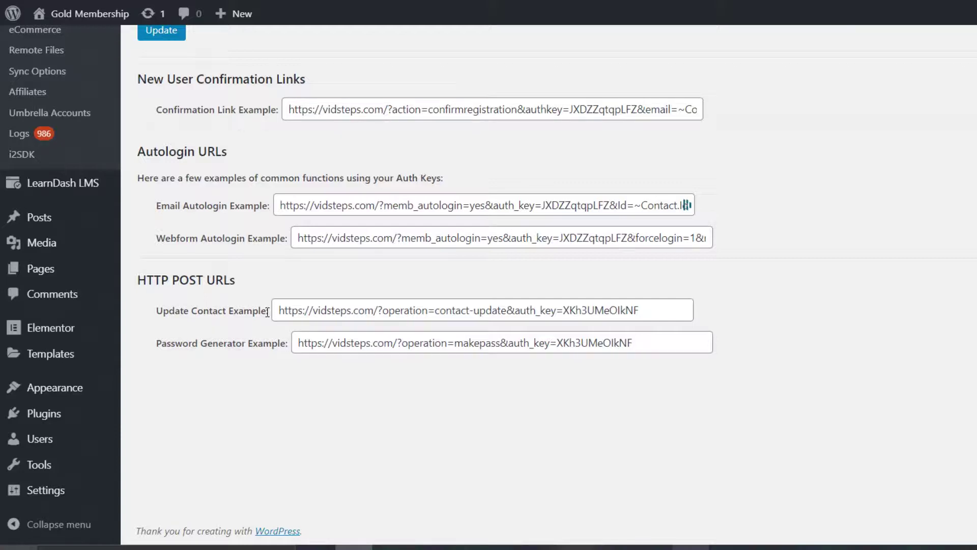
{"action": "left_click", "coordinate": [289, 309]}
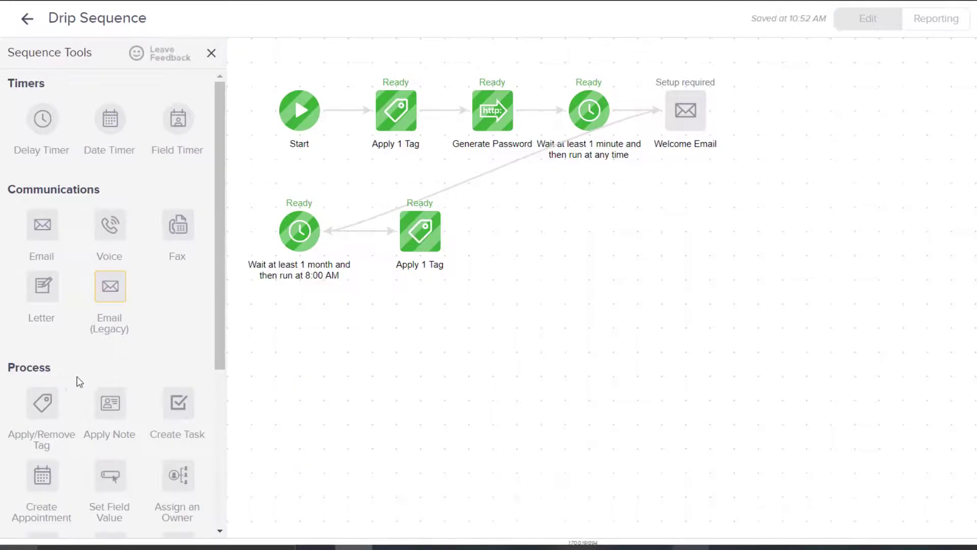
Add a Send HTTP Post step after the second Apply 1 Tag, using the pasted update-contact URL as POST URL.
{"action": "scroll", "coordinate": [104, 376], "scroll_direction": "down", "scroll_amount": 1}
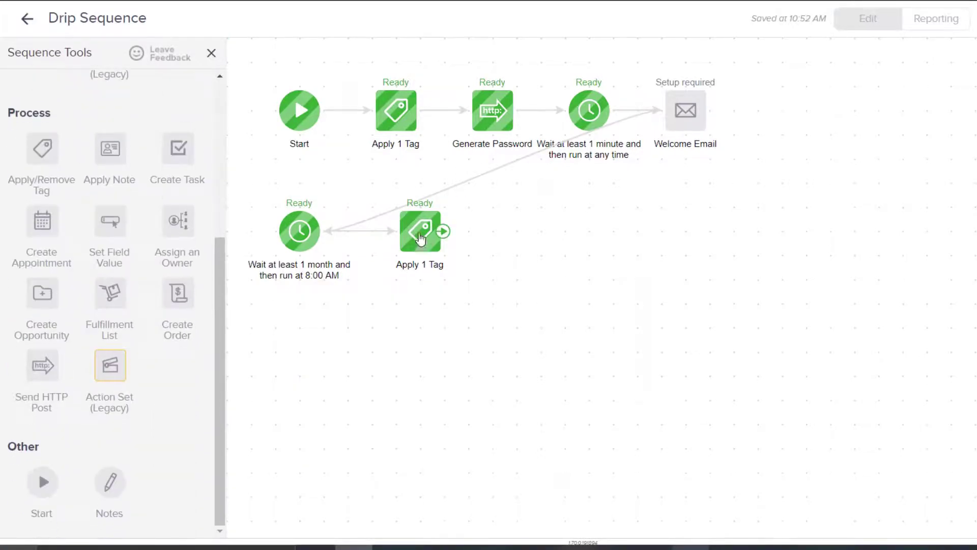
{"action": "left_click", "coordinate": [420, 237]}
{"action": "left_click", "coordinate": [366, 345]}
{"action": "left_click_drag", "start_coordinate": [42, 365], "coordinate": [503, 219]}
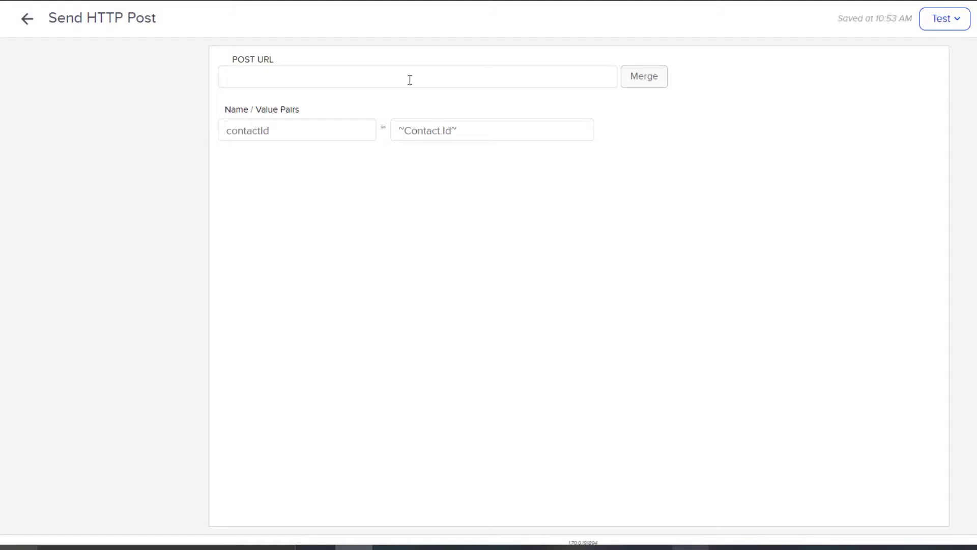
{"action": "left_click", "coordinate": [408, 79]}
{"action": "key", "text": "Tab"}
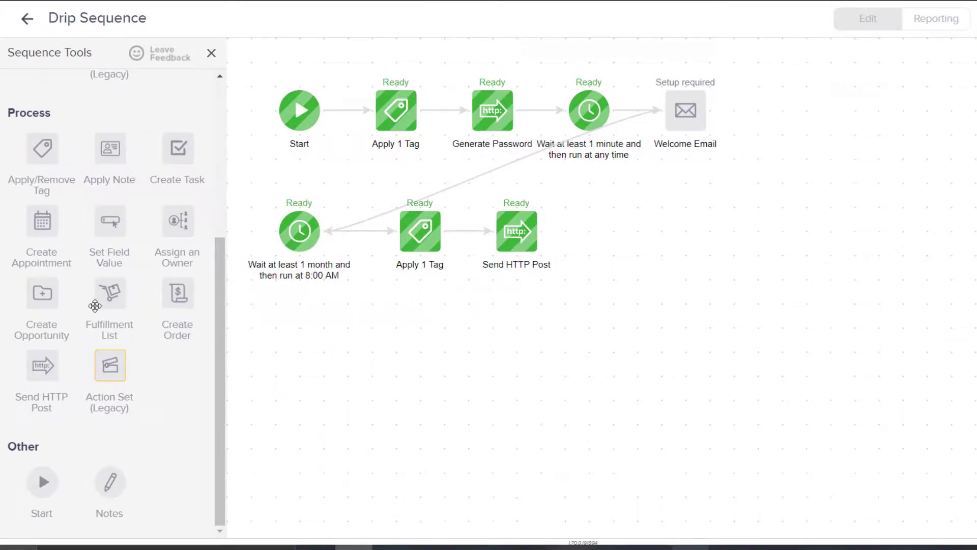
Add an email step after the HTTP post named 'Course 2 Unlocked'.
{"action": "scroll", "coordinate": [95, 306], "scroll_direction": "up", "scroll_amount": 5}
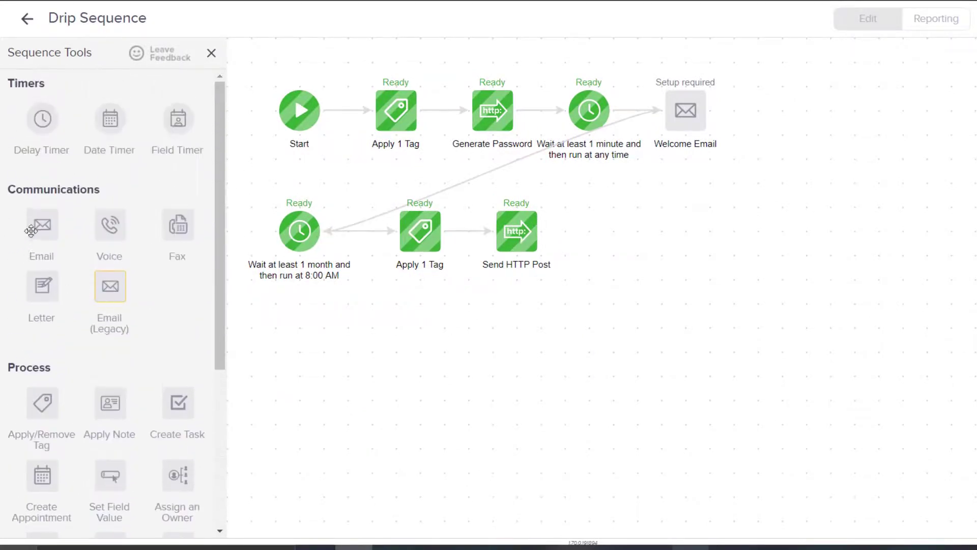
{"action": "left_click_drag", "start_coordinate": [30, 231], "coordinate": [606, 228]}
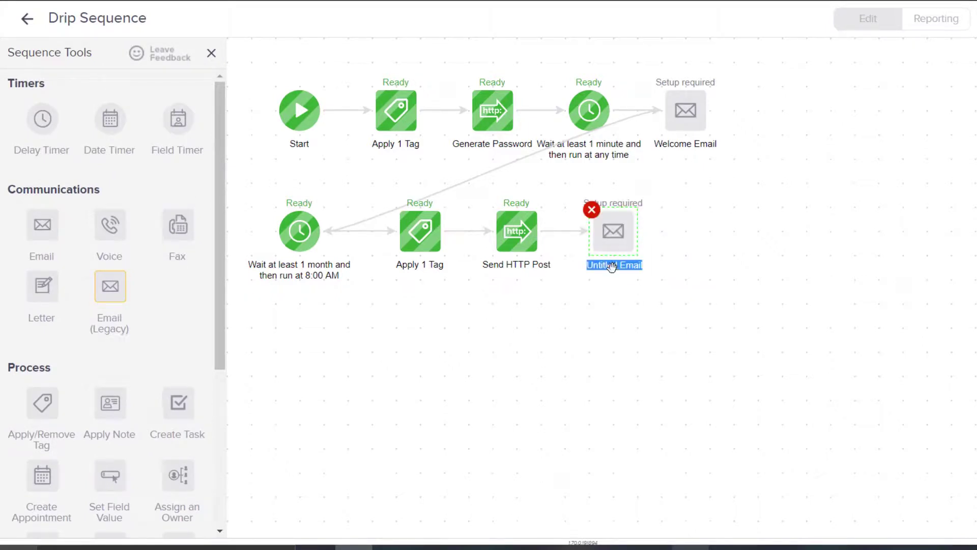
{"action": "type", "text": "Course 2 Unlocked"}
{"action": "left_click", "coordinate": [643, 353]}
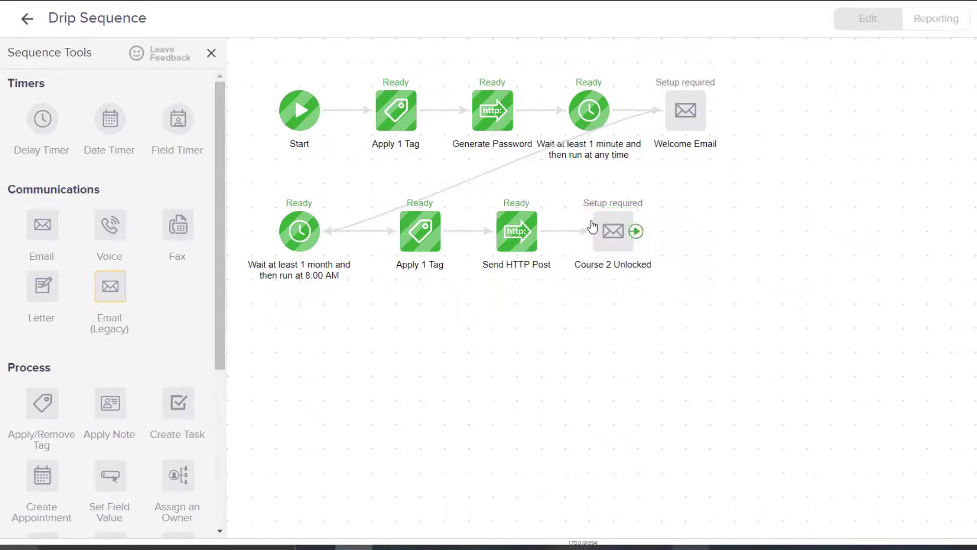
Add a delay timer after the email set to 1 Month(s) on any day, and save it.
{"action": "left_click_drag", "start_coordinate": [42, 122], "coordinate": [710, 230]}
{"action": "double_click", "coordinate": [708, 233]}
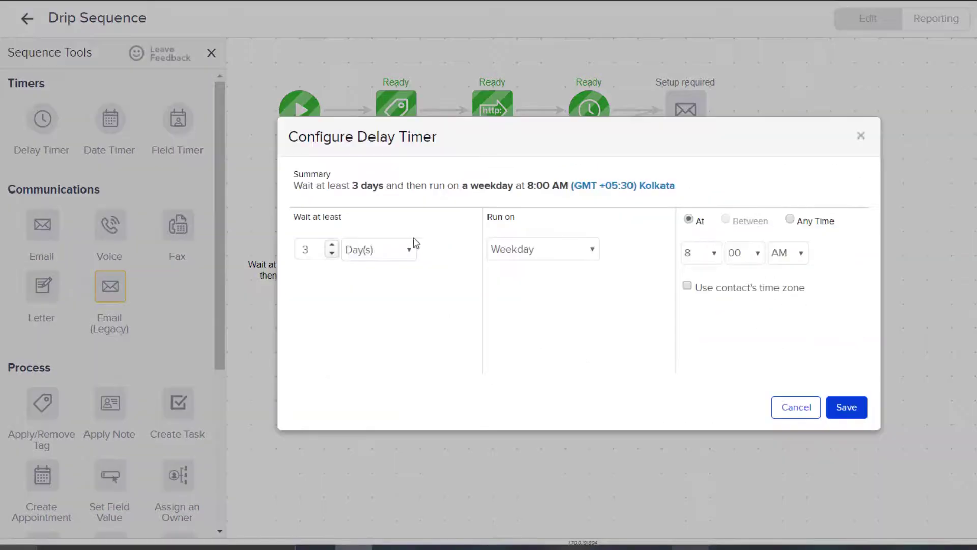
{"action": "left_click", "coordinate": [398, 249]}
{"action": "left_click", "coordinate": [379, 346]}
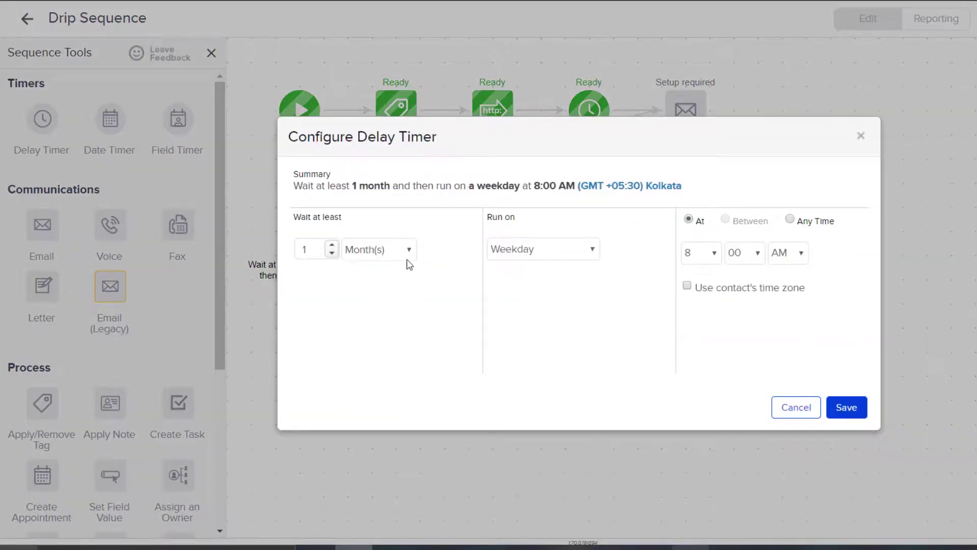
{"action": "left_click", "coordinate": [583, 249]}
{"action": "left_click", "coordinate": [560, 270]}
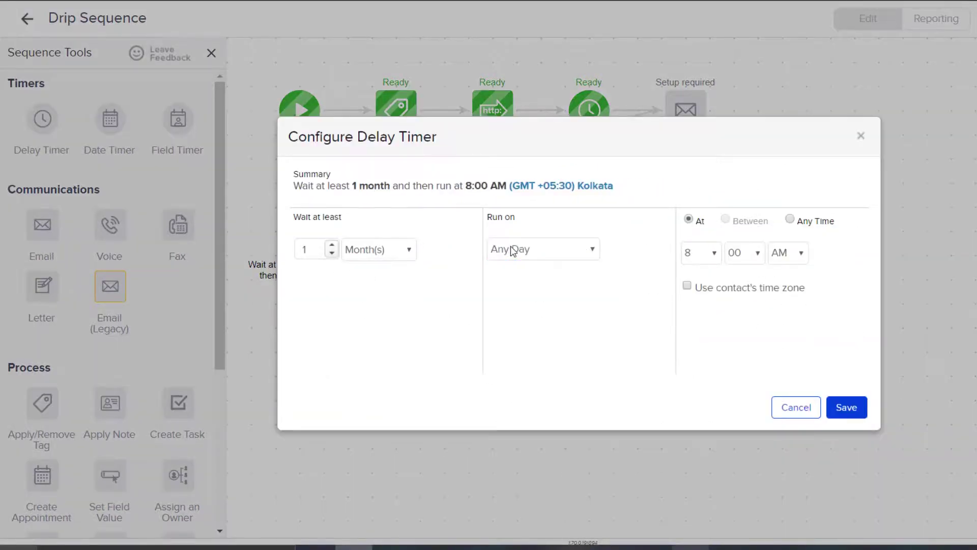
{"action": "left_click", "coordinate": [847, 407]}
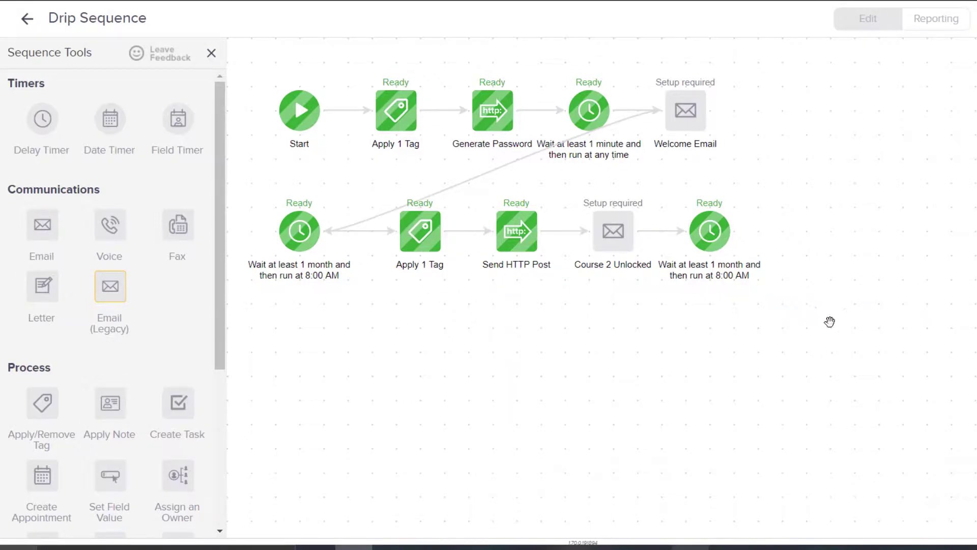
Duplicate the four row-two steps into a new row and connect the one-month wait to it.
{"action": "left_click_drag", "start_coordinate": [830, 320], "coordinate": [411, 194]}
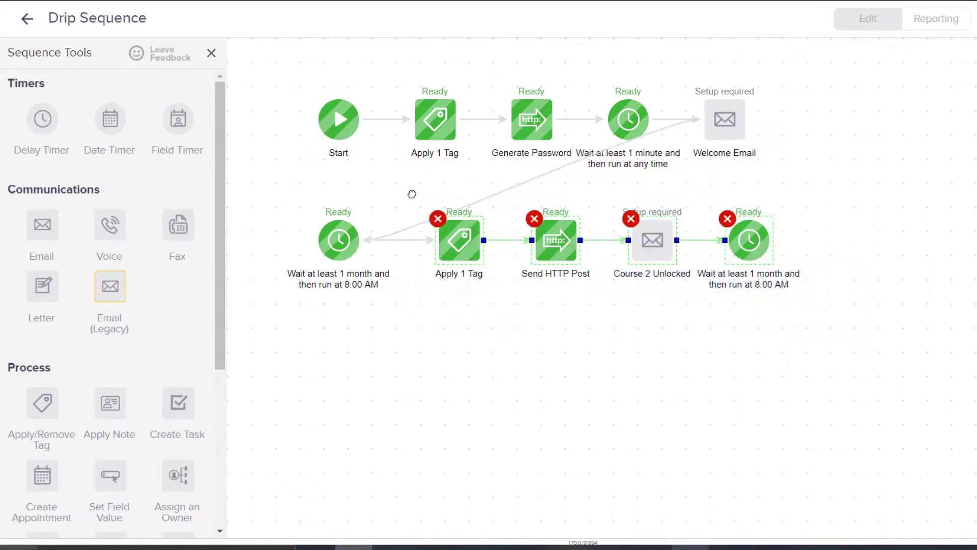
{"action": "right_click", "coordinate": [476, 240]}
{"action": "left_click", "coordinate": [481, 260]}
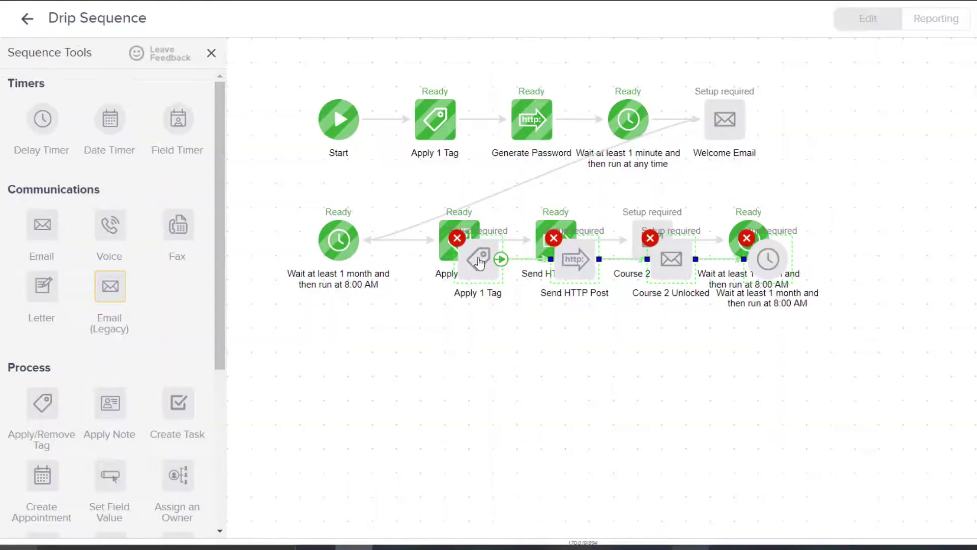
{"action": "left_click_drag", "start_coordinate": [477, 259], "coordinate": [331, 356]}
{"action": "left_click", "coordinate": [749, 240]}
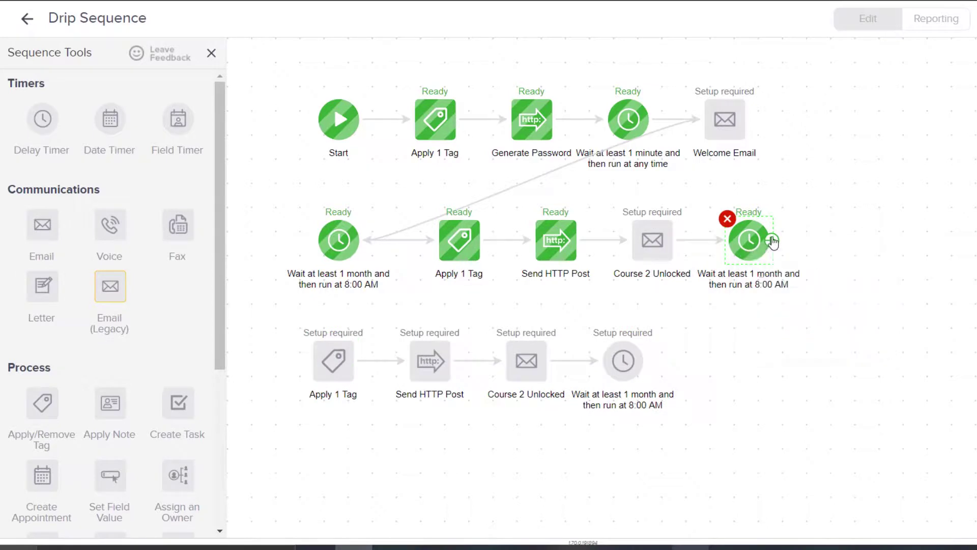
{"action": "left_click_drag", "start_coordinate": [743, 279], "coordinate": [336, 359]}
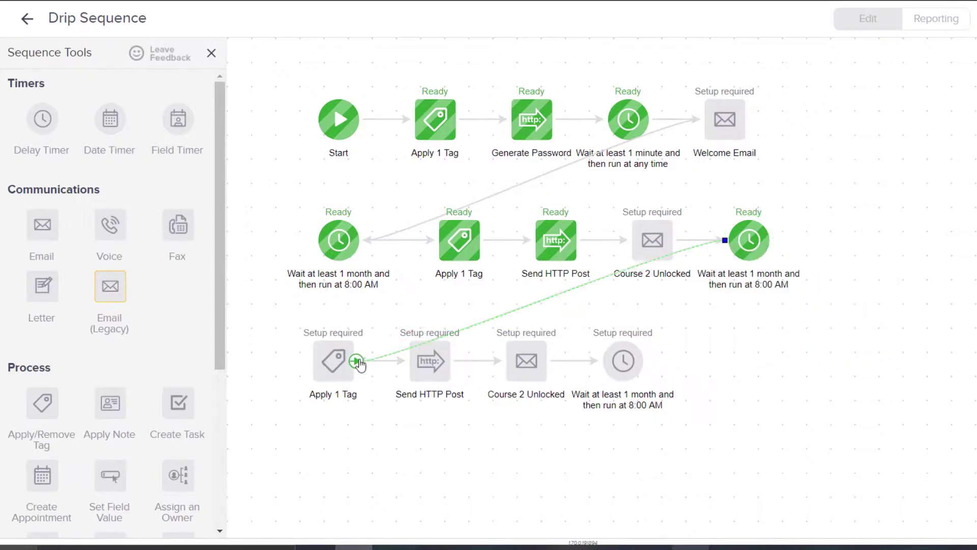
In the copied tag step, remove Demo Membership 2 and search for a 'demo' tag.
{"action": "left_click", "coordinate": [323, 366]}
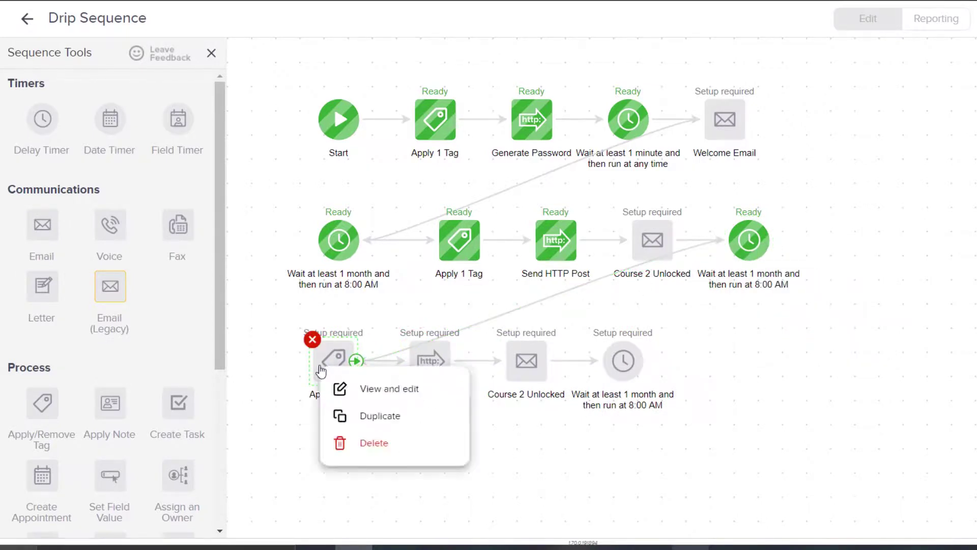
{"action": "left_click", "coordinate": [321, 369]}
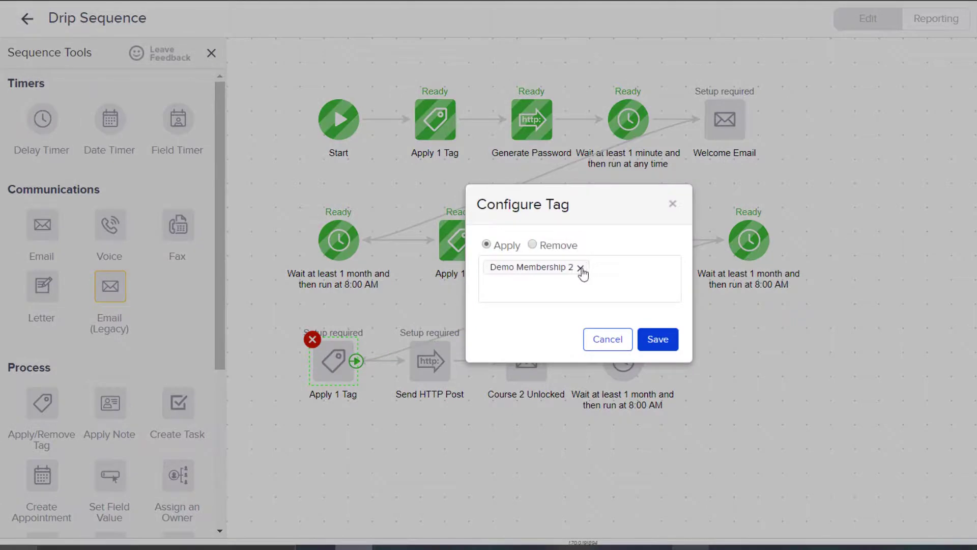
{"action": "left_click", "coordinate": [555, 278]}
{"action": "type", "text": "demo"}
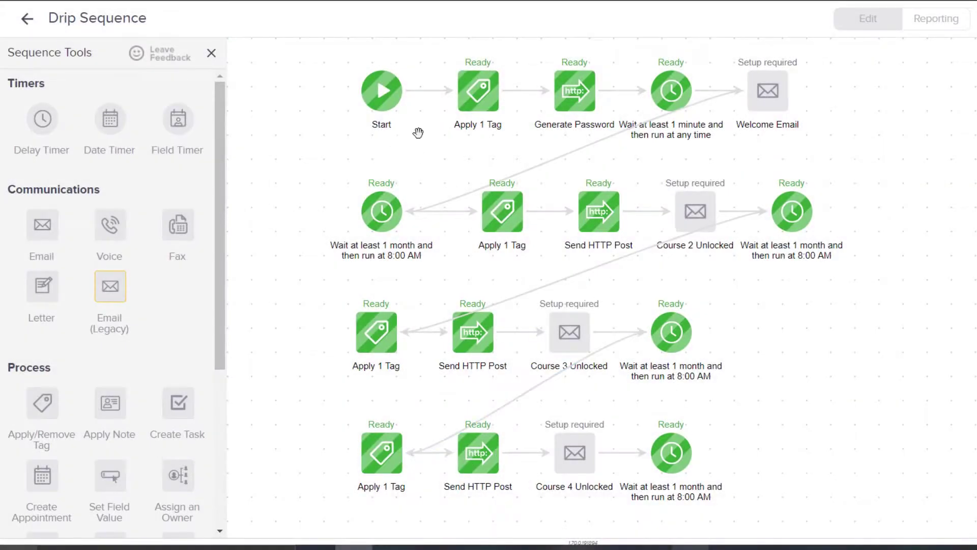
Check the action menus of the Apply 1 Tag and Send HTTP Post steps and reposition the workflow.
{"action": "right_click", "coordinate": [473, 97]}
{"action": "right_click", "coordinate": [464, 98]}
{"action": "left_click", "coordinate": [875, 108]}
{"action": "right_click", "coordinate": [606, 204]}
{"action": "left_click", "coordinate": [610, 169]}
{"action": "mouse_move", "coordinate": [697, 215]}
{"action": "left_click_drag", "start_coordinate": [327, 299], "coordinate": [792, 368]}
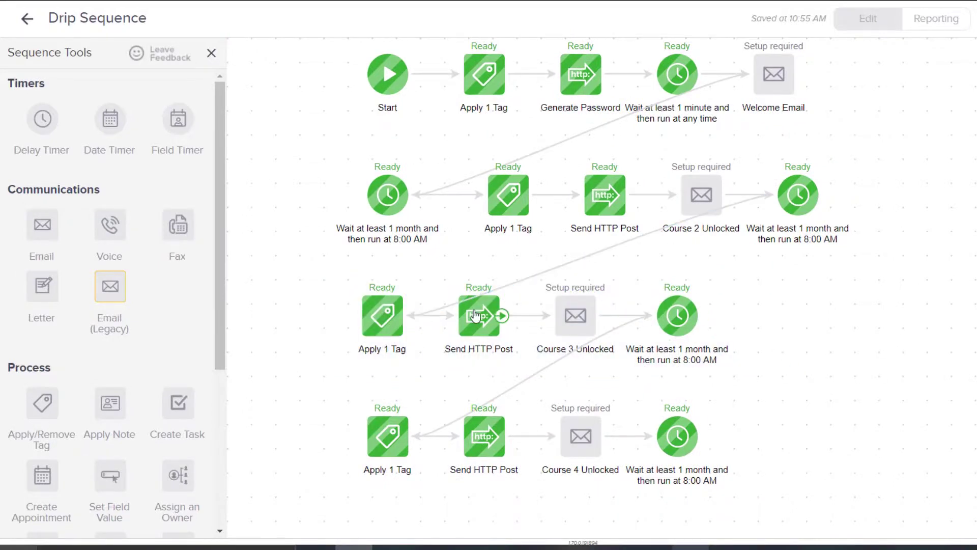
{"action": "mouse_move", "coordinate": [578, 336]}
{"action": "mouse_move", "coordinate": [669, 314]}
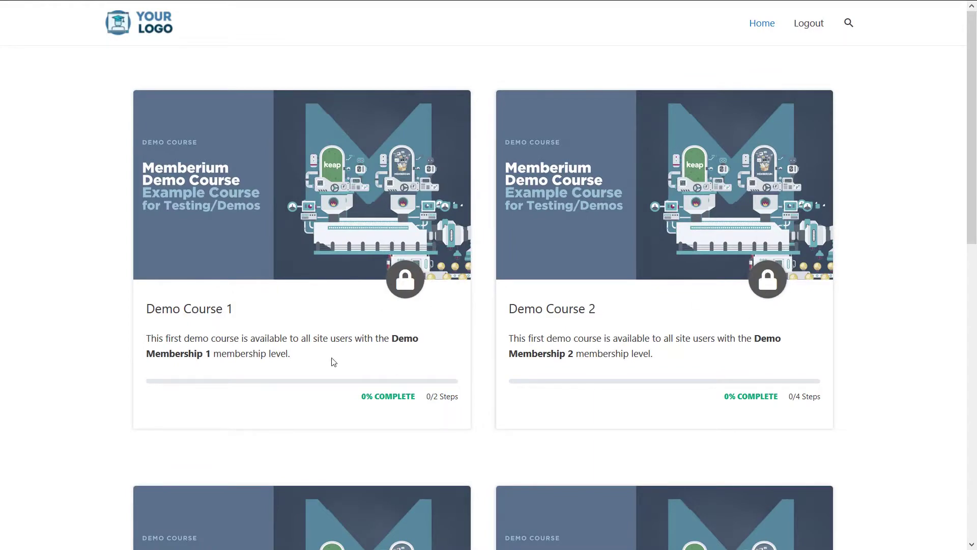
Apply Demo Membership 1 and then Demo Membership 2, and confirm that Demo Courses 1 and 2 unlock while 3 and 4 stay locked.
{"action": "scroll", "coordinate": [333, 361], "scroll_direction": "down", "scroll_amount": 10}
{"action": "left_click", "coordinate": [225, 419]}
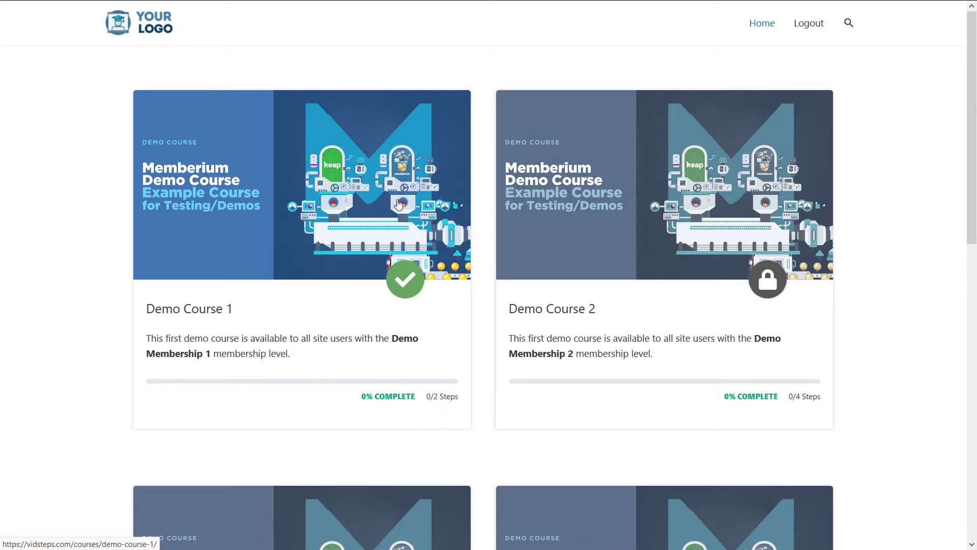
{"action": "scroll", "coordinate": [519, 275], "scroll_direction": "down", "scroll_amount": 7}
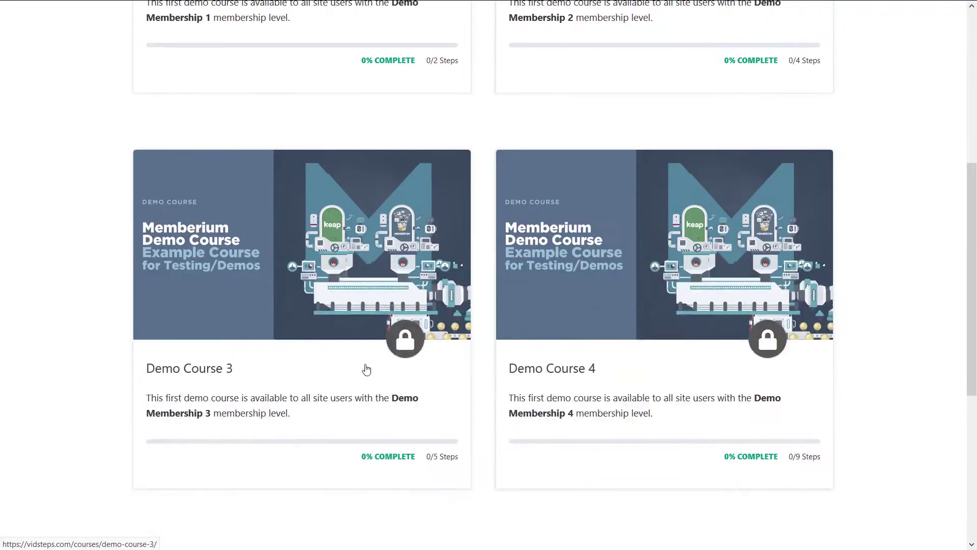
{"action": "scroll", "coordinate": [761, 257], "scroll_direction": "up", "scroll_amount": 7}
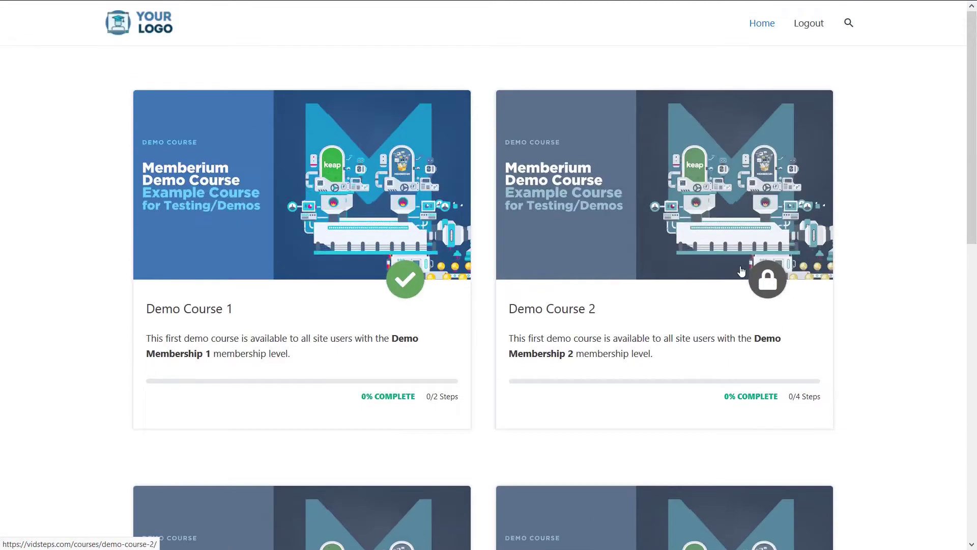
{"action": "scroll", "coordinate": [742, 272], "scroll_direction": "down", "scroll_amount": 6}
{"action": "scroll", "coordinate": [742, 272], "scroll_direction": "up", "scroll_amount": 6}
{"action": "scroll", "coordinate": [330, 448], "scroll_direction": "down", "scroll_amount": 10}
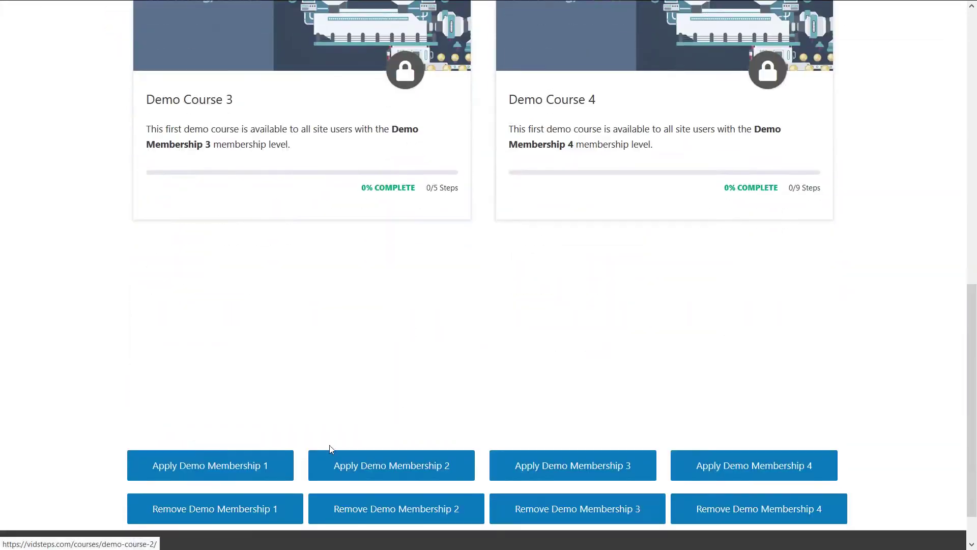
{"action": "left_click", "coordinate": [384, 464]}
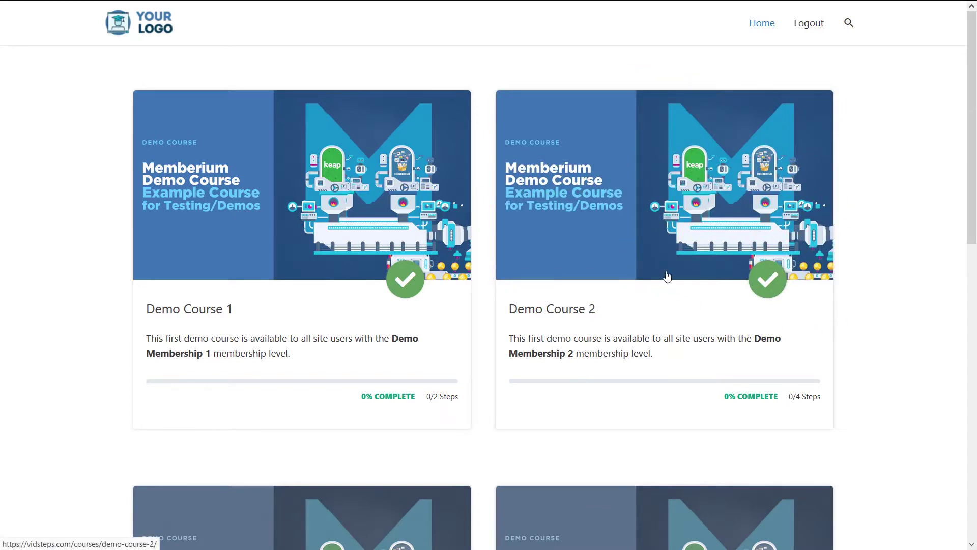
{"action": "scroll", "coordinate": [668, 276], "scroll_direction": "down", "scroll_amount": 5}
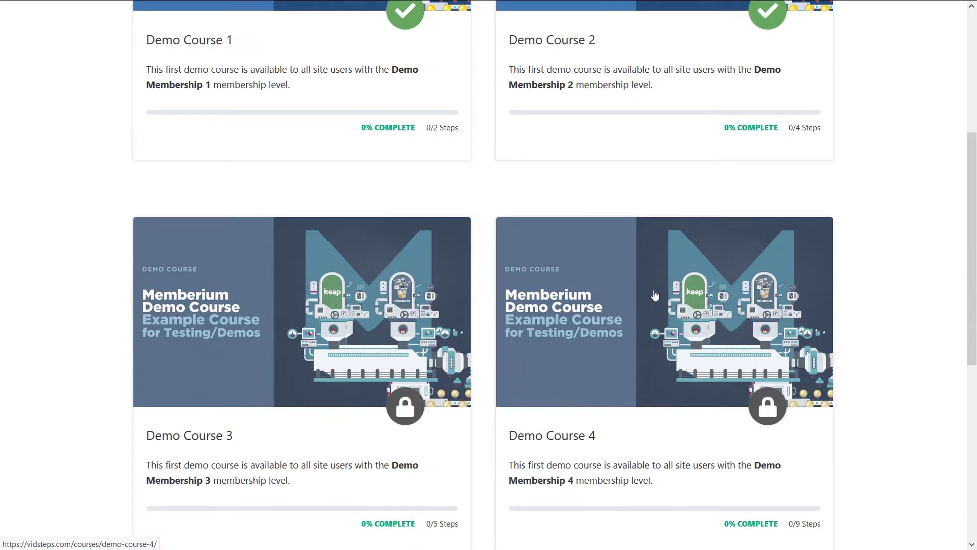
{"action": "scroll", "coordinate": [660, 290], "scroll_direction": "up", "scroll_amount": 5}
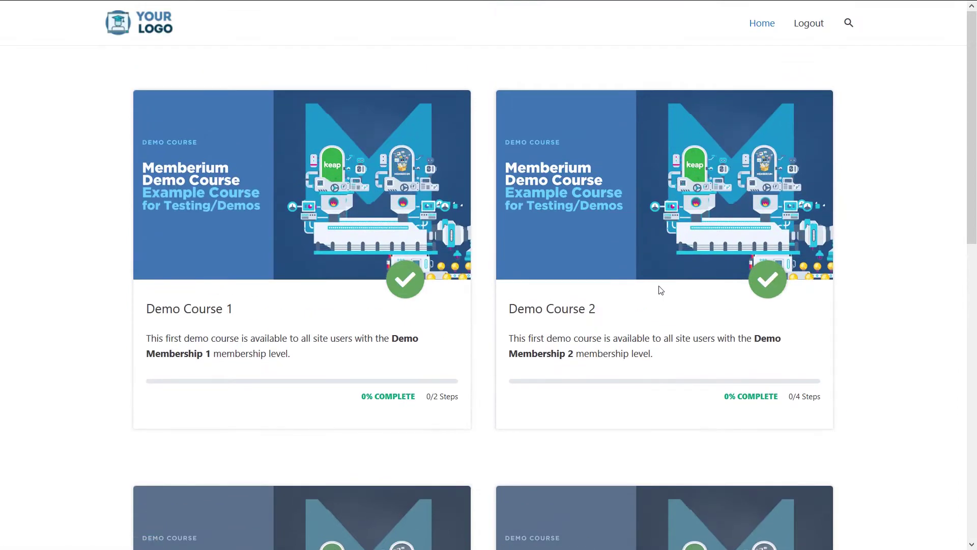
{"action": "scroll", "coordinate": [354, 318], "scroll_direction": "down", "scroll_amount": 6}
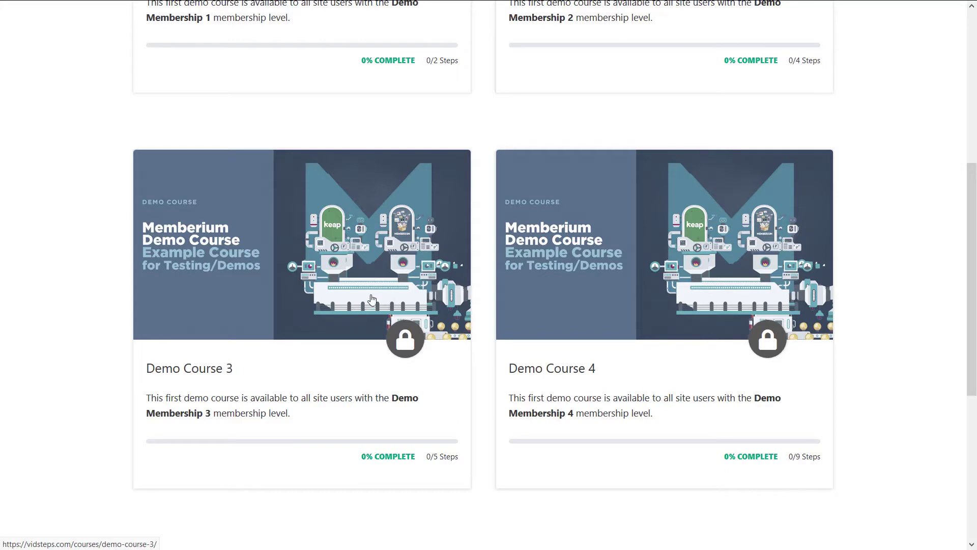
{"action": "scroll", "coordinate": [354, 313], "scroll_direction": "up", "scroll_amount": 6}
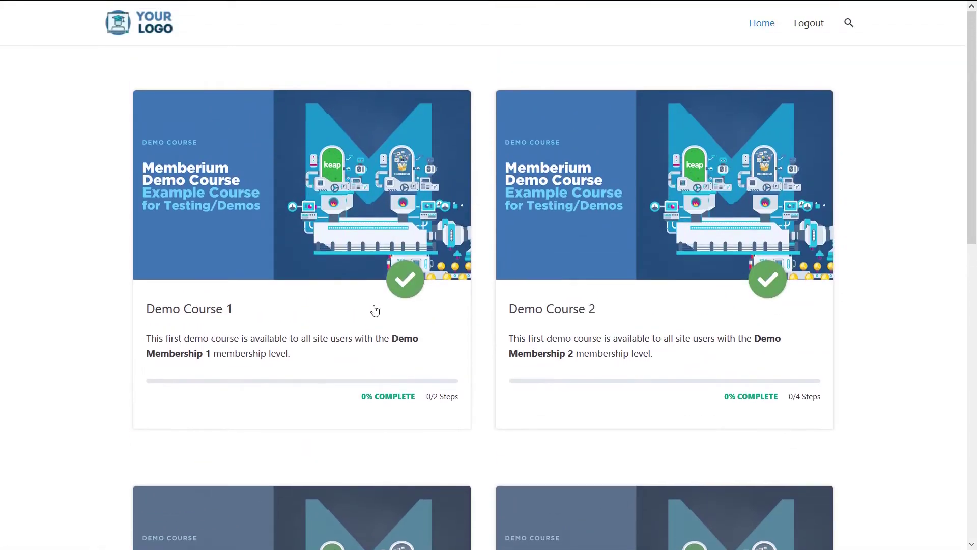